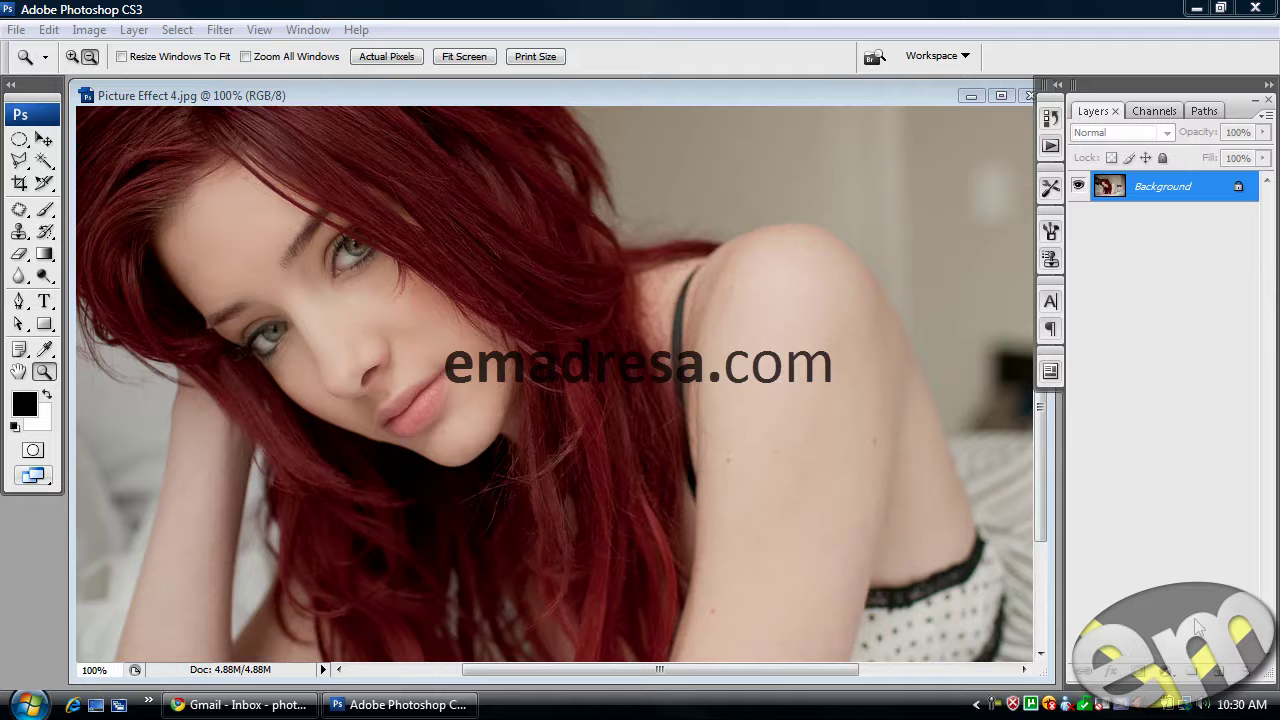
# - Open Picture Effect 4 final.jpg and place its window to the right of the original portrait
pyautogui.hotkey('ctrl', 'o')
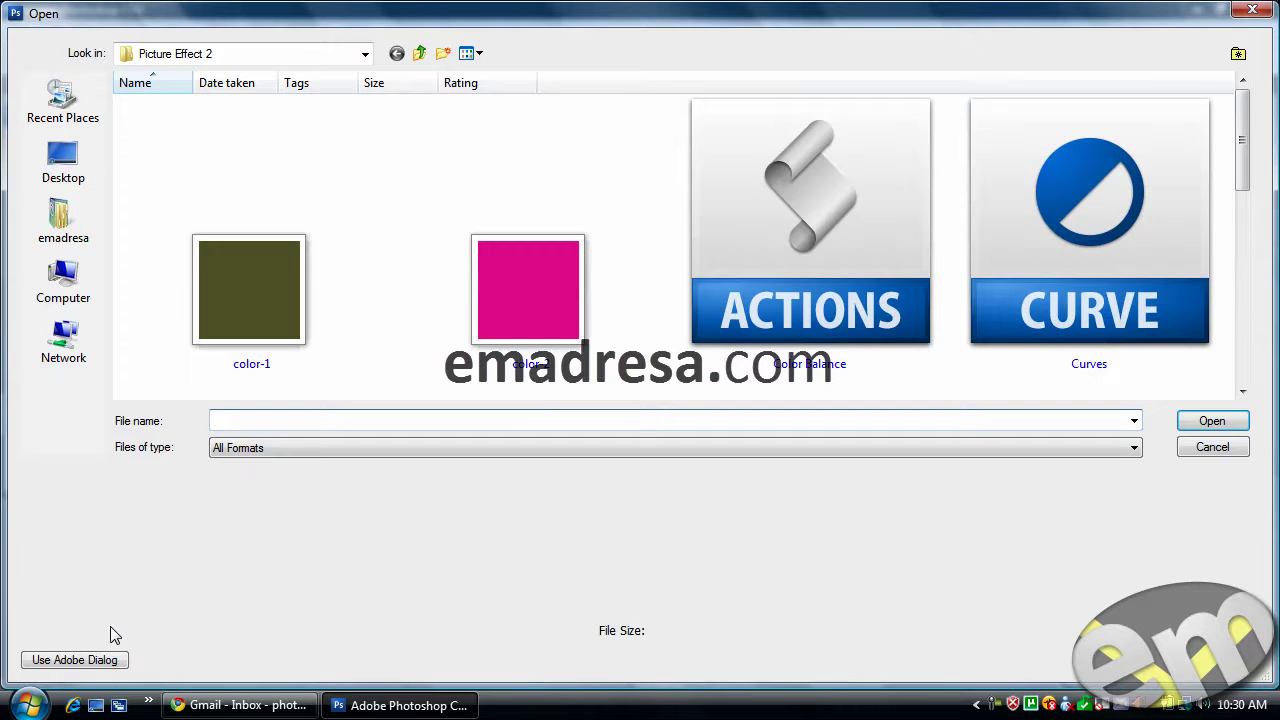
pyautogui.click(587, 355)
pyautogui.scroll(-3, 560, 330)
pyautogui.scroll(3, 531, 311)
pyautogui.scroll(-2, 531, 311)
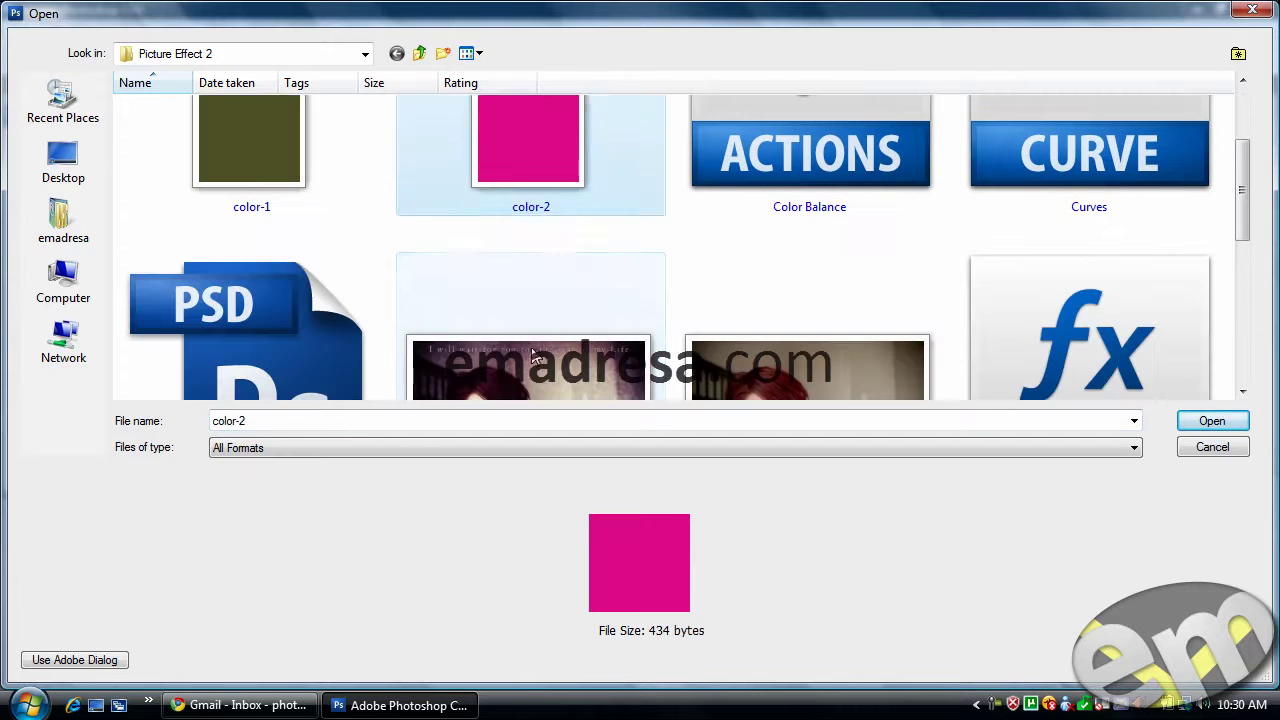
pyautogui.click(531, 365)
pyautogui.click(1236, 420)
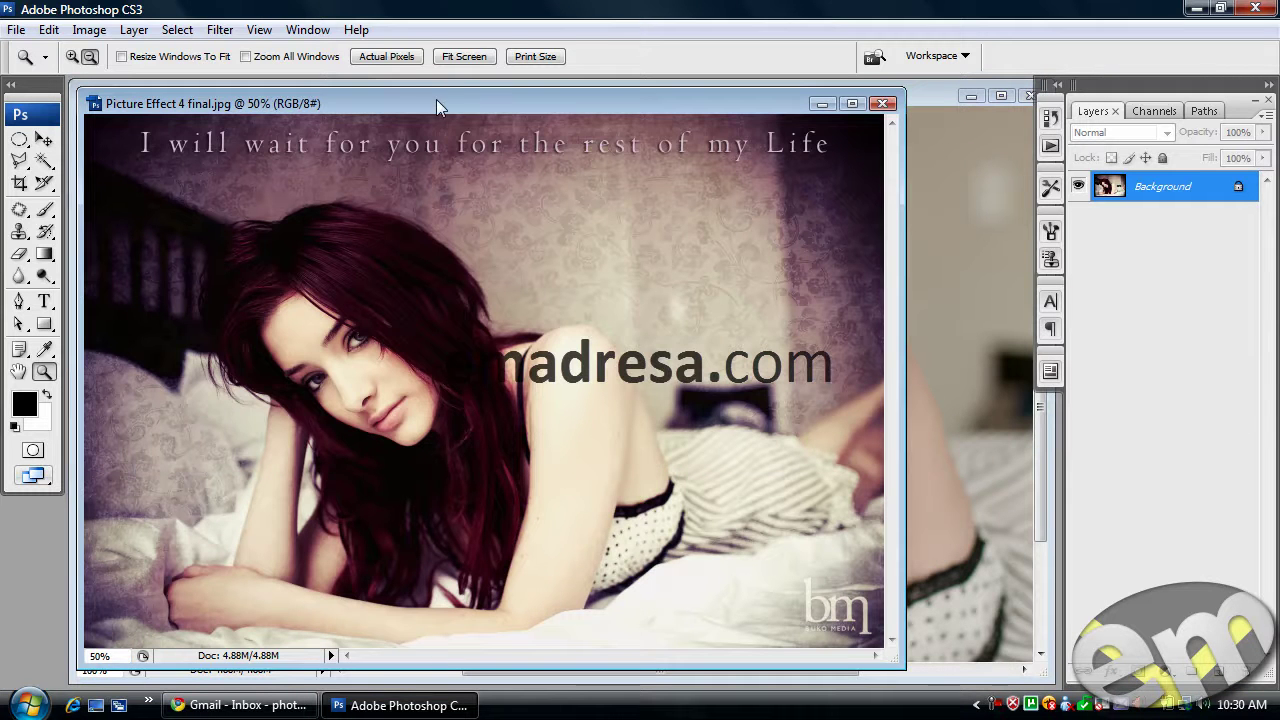
pyautogui.moveTo(436, 100); pyautogui.dragTo(847, 92)
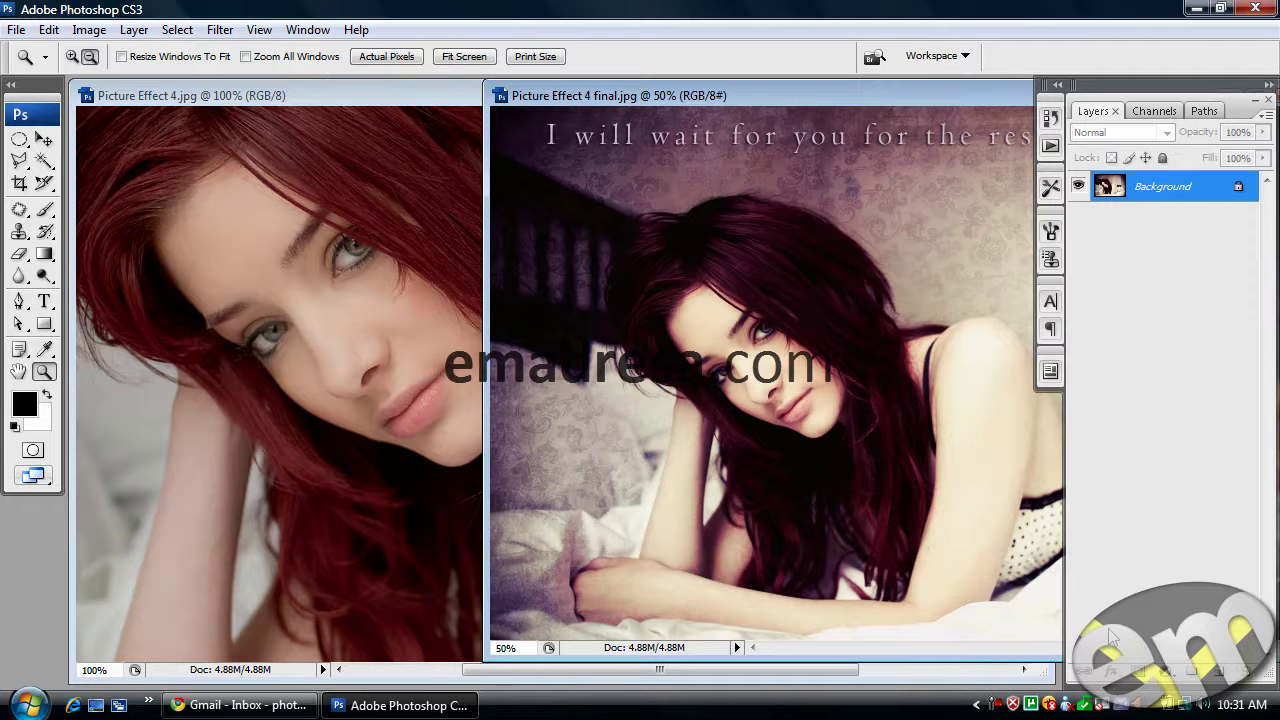
# - Duplicate the original portrait's Background into a new Layer 1
pyautogui.click(362, 96)
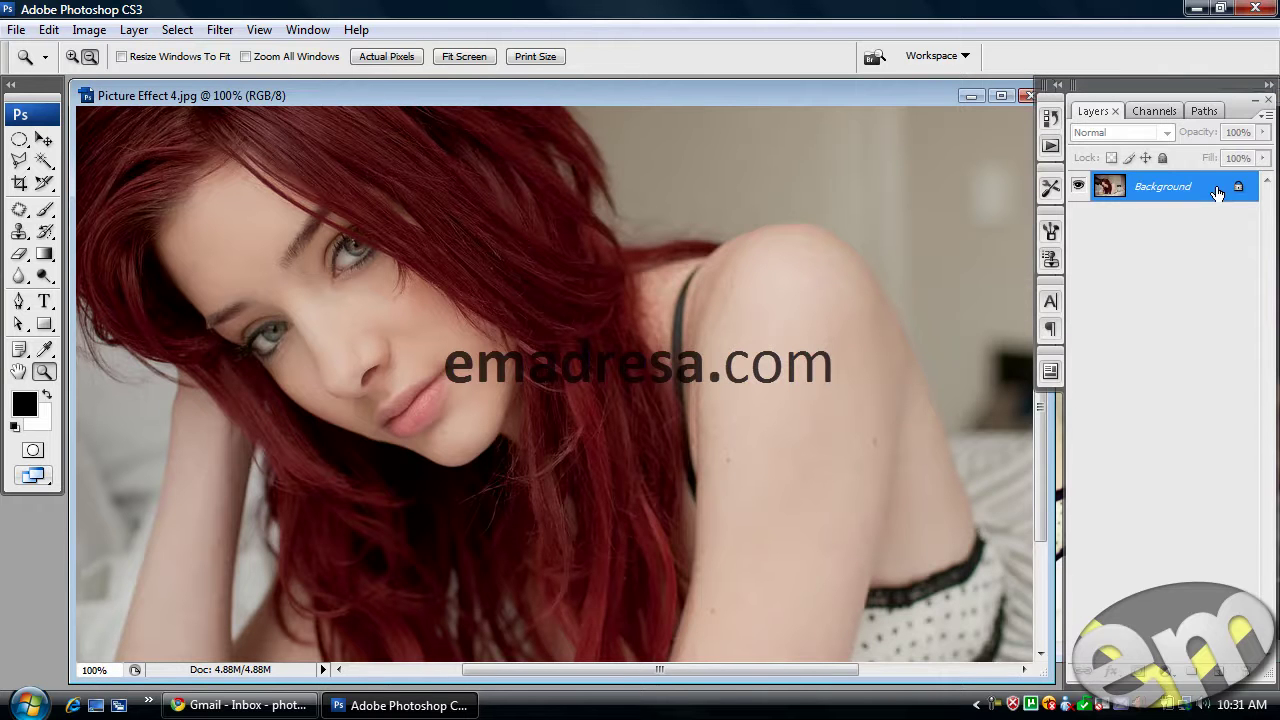
pyautogui.hotkey('ctrl', 'j')
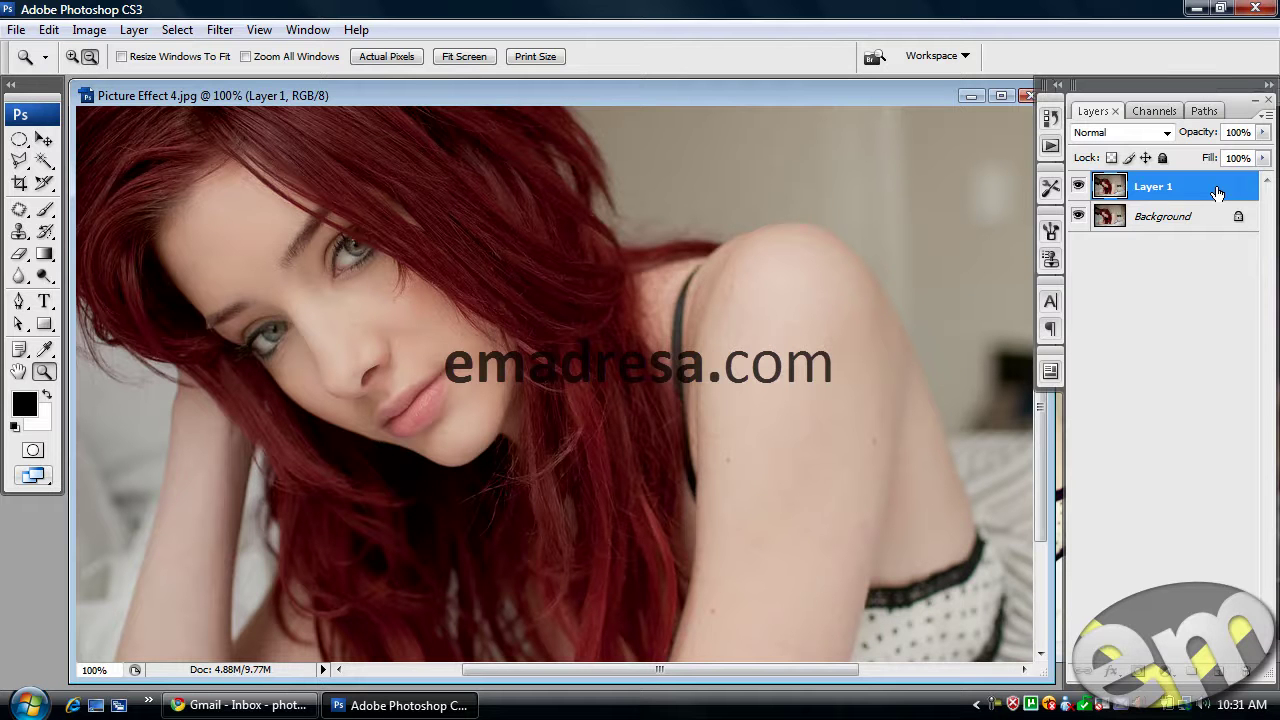
pyautogui.hotkey('ctrl', 'shift', 'u')
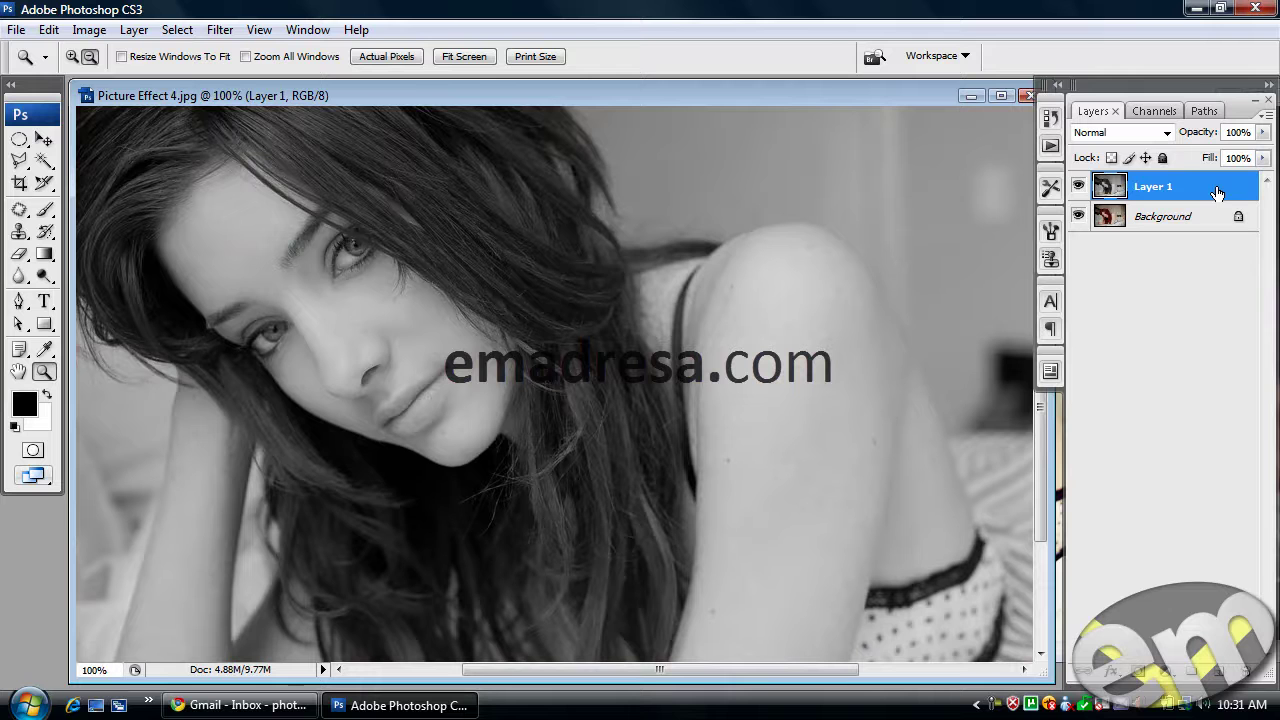
pyautogui.hotkey('ctrl', 'z')
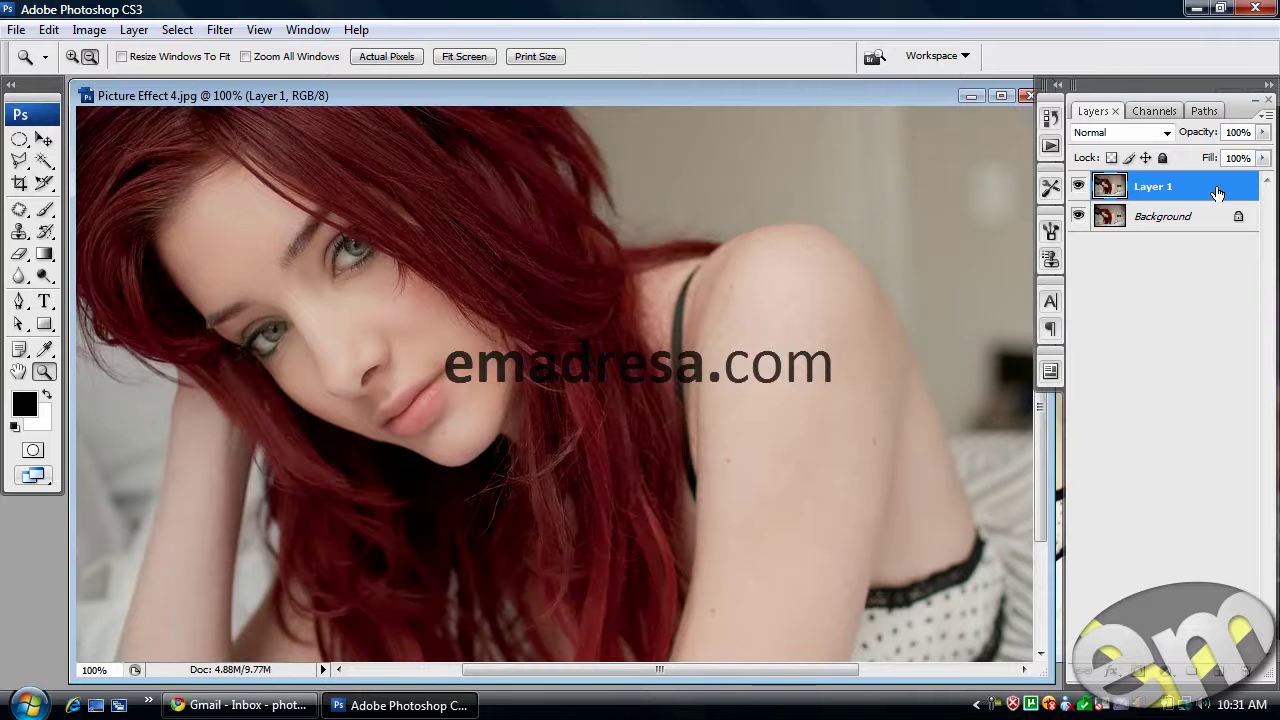
# - Desaturate Layer 1 to black and white and set its blend mode to Overlay
pyautogui.click(89, 30)
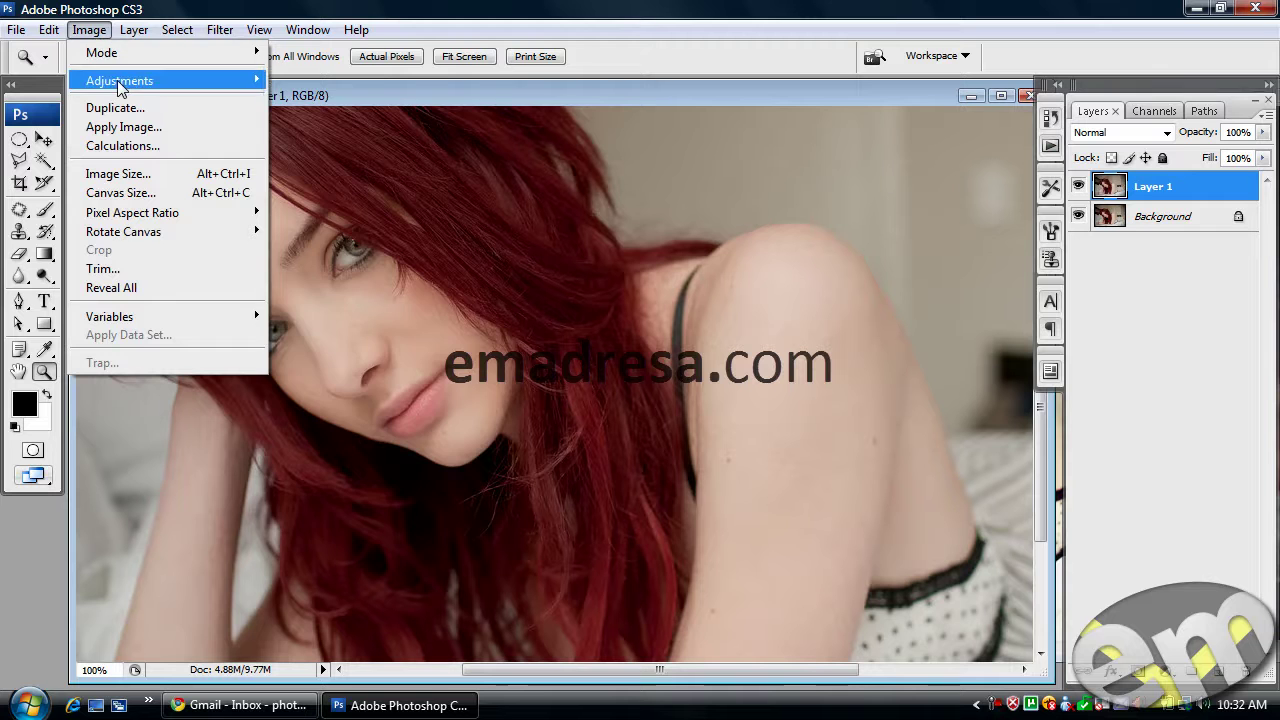
pyautogui.moveTo(118, 84)
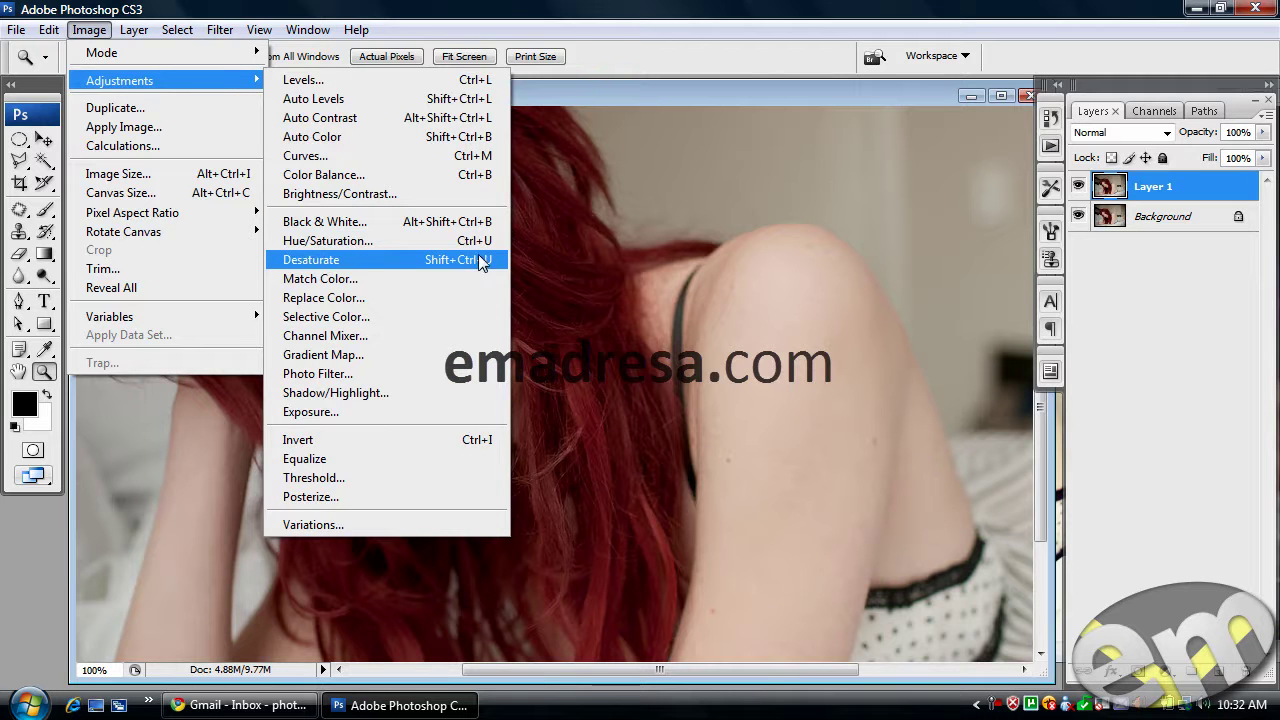
pyautogui.click(612, 87)
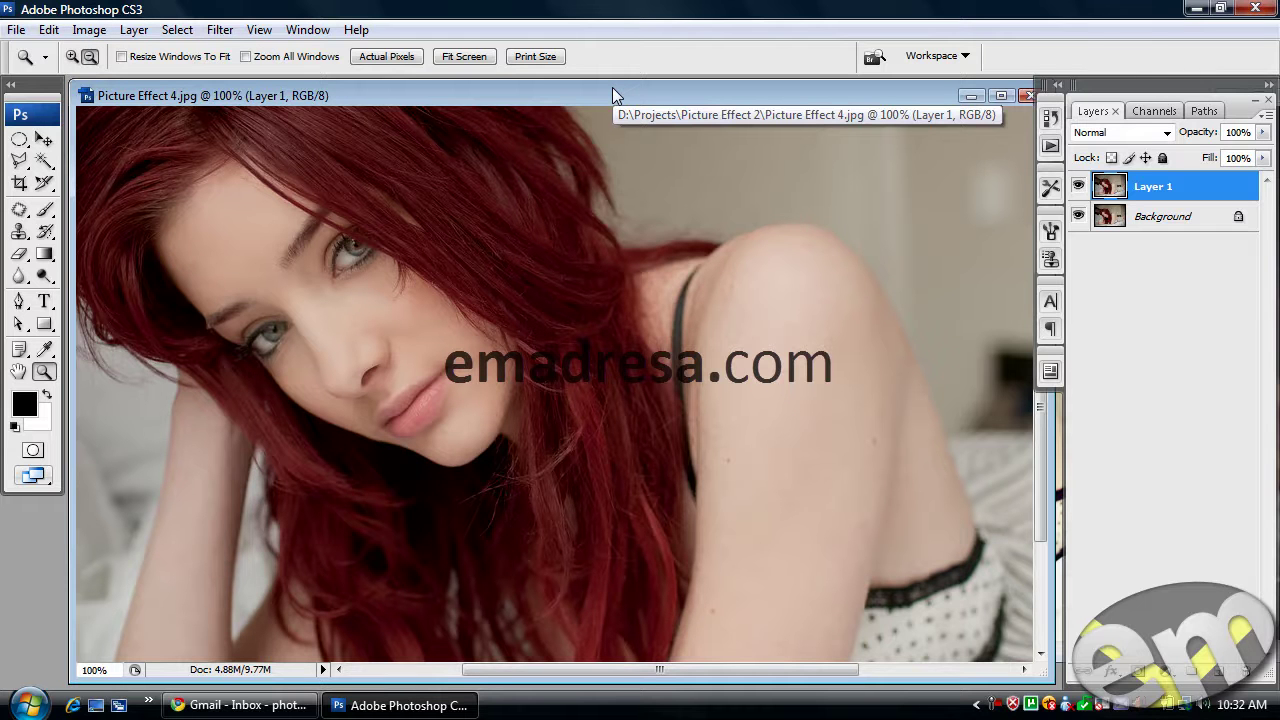
pyautogui.hotkey('ctrl', 'shift', 'u')
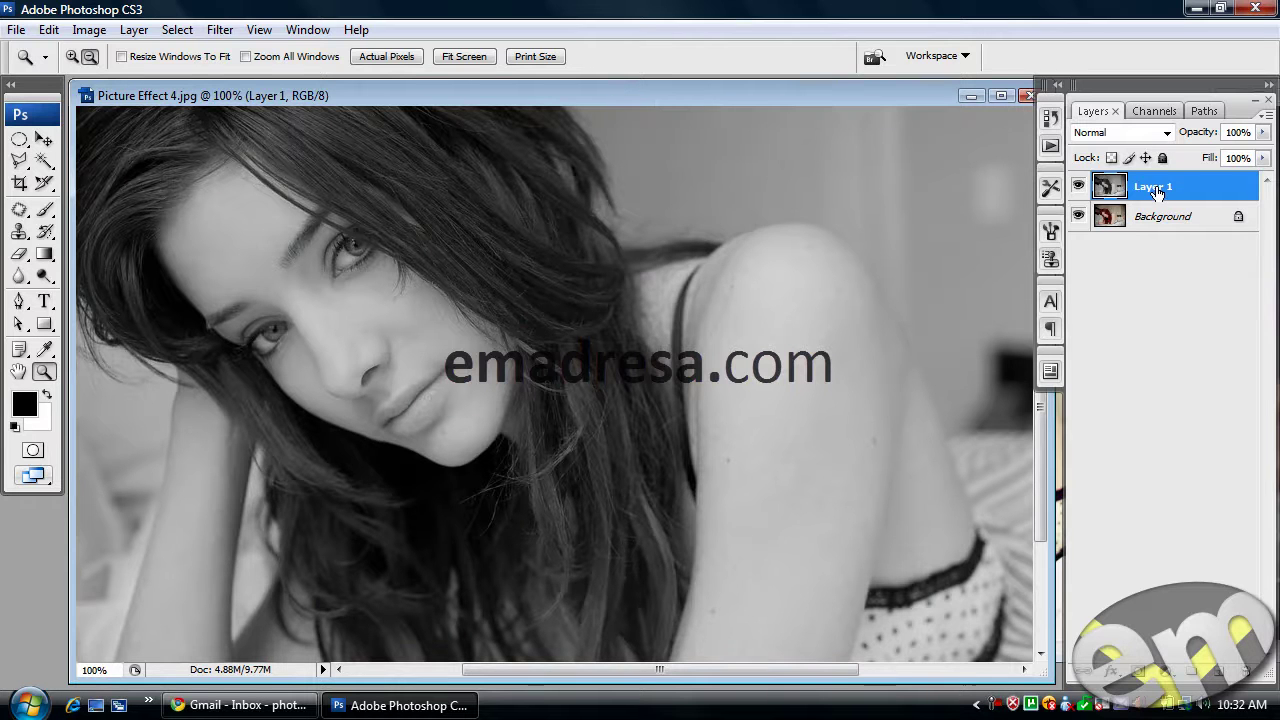
pyautogui.click(1156, 132)
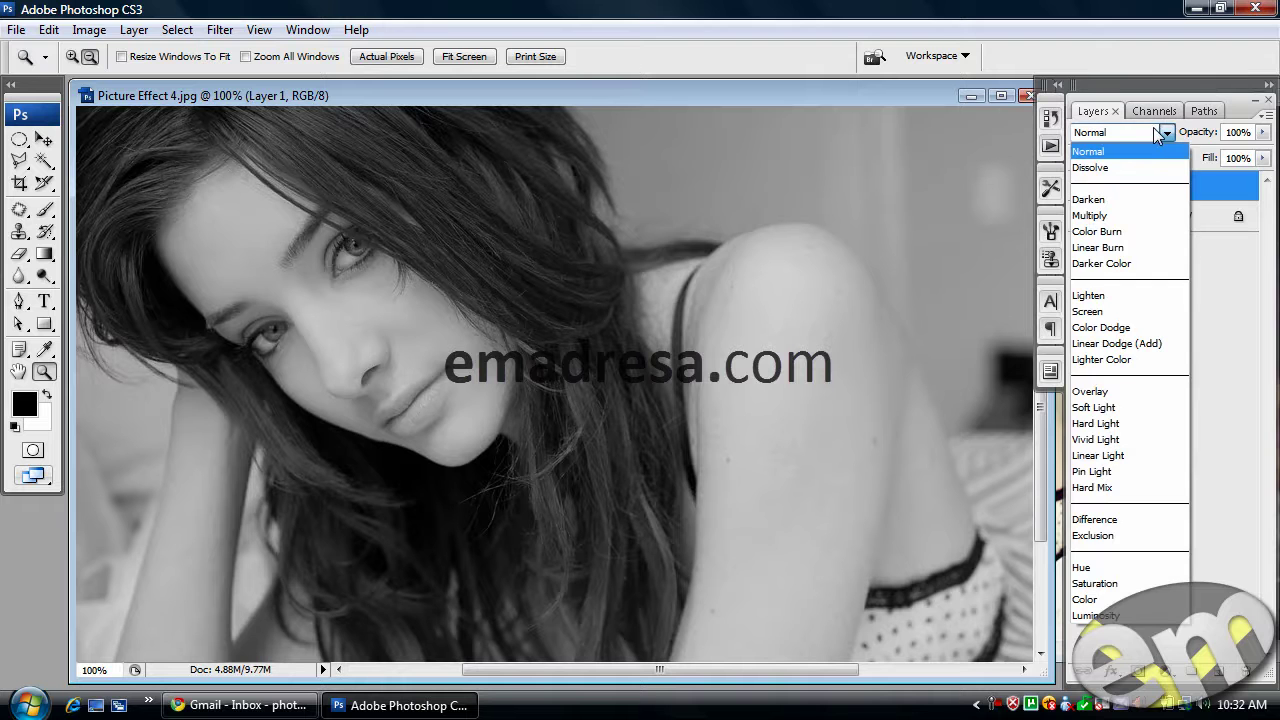
pyautogui.click(1144, 391)
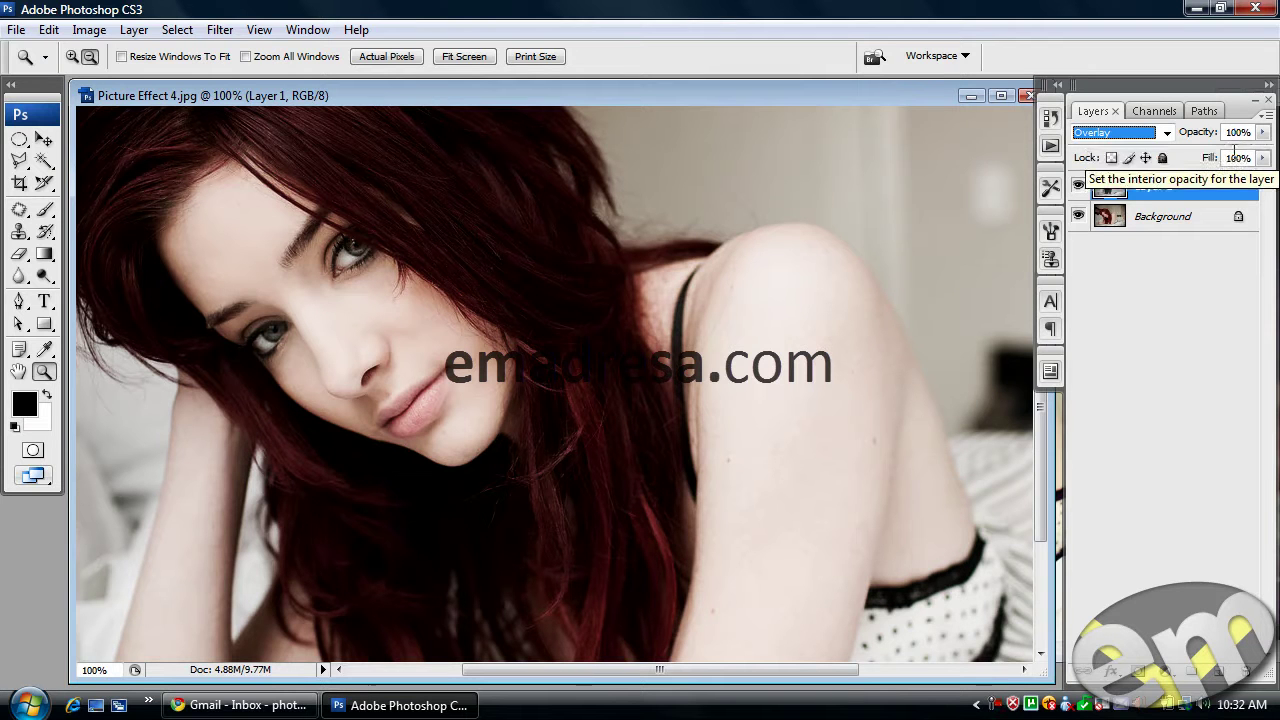
# - Zoom out to 50% so the whole portrait fits, and select the Move tool
pyautogui.keyDown('alt'); pyautogui.click(449, 452); pyautogui.keyUp('alt')
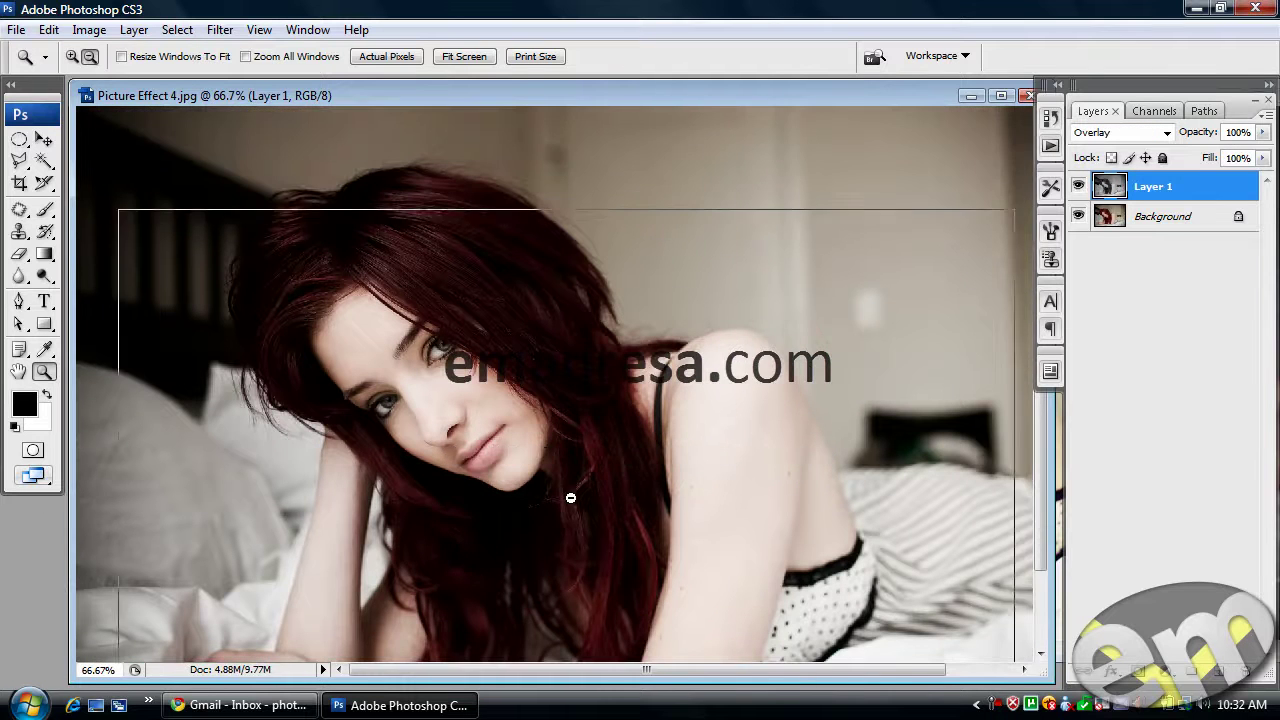
pyautogui.keyDown('alt'); pyautogui.click(578, 505); pyautogui.keyUp('alt')
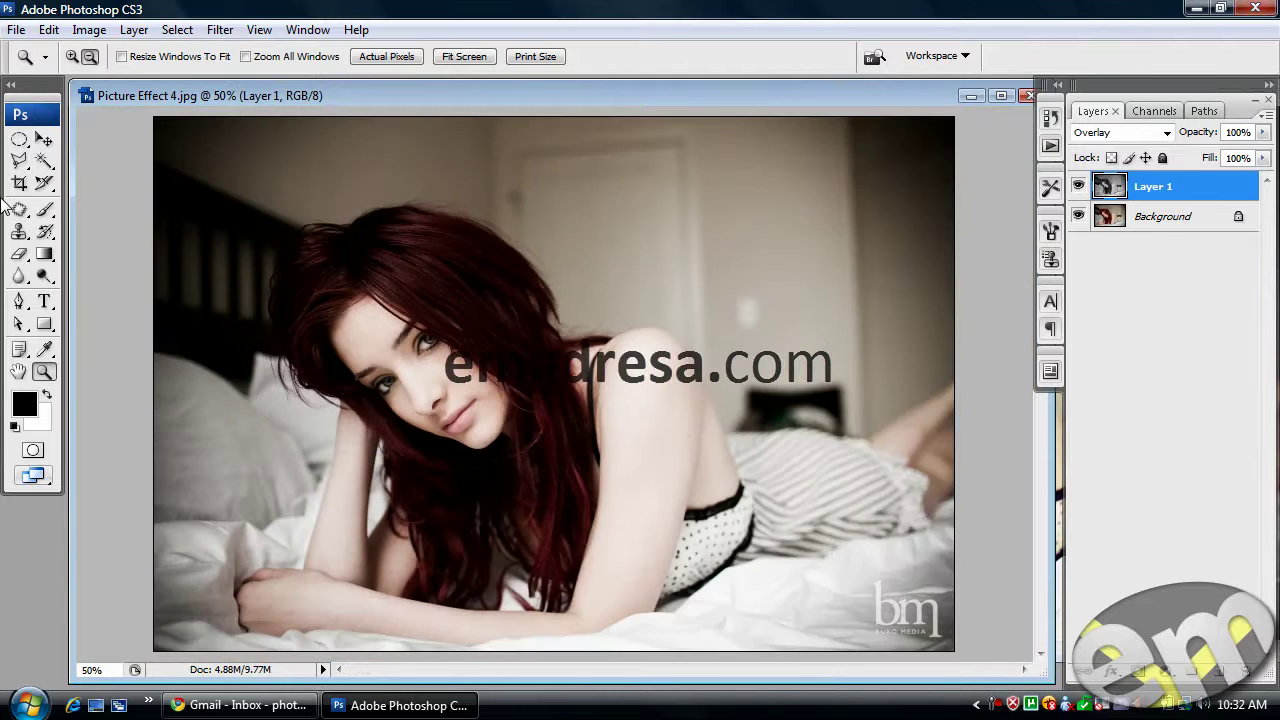
pyautogui.click(46, 139)
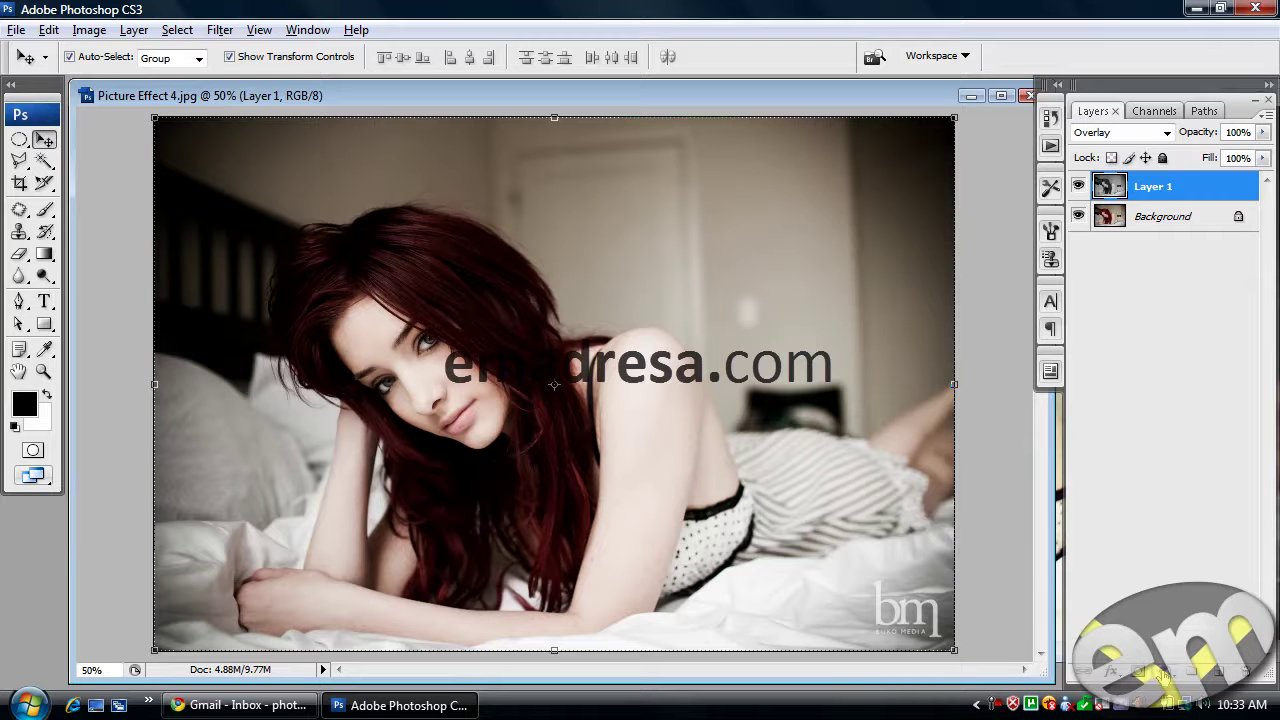
# - Create a Curves adjustment layer, keeping the default name Curves 1
pyautogui.click(1163, 676)
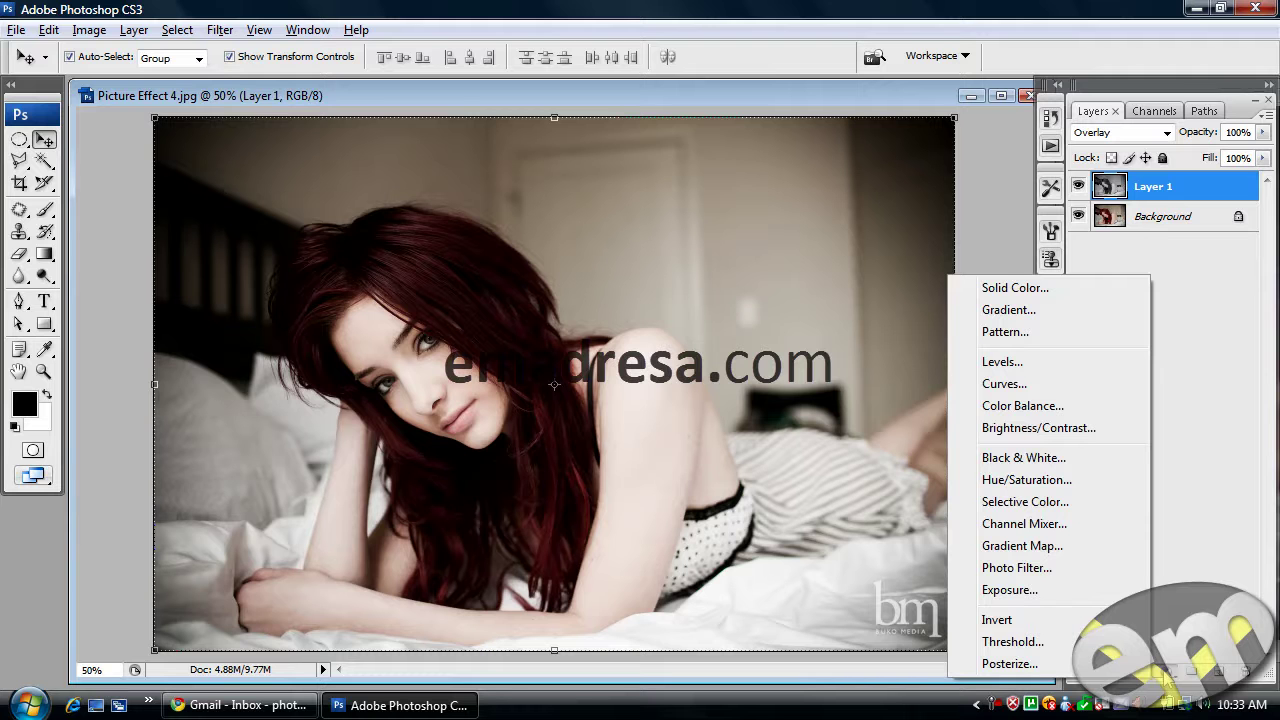
pyautogui.click(987, 383)
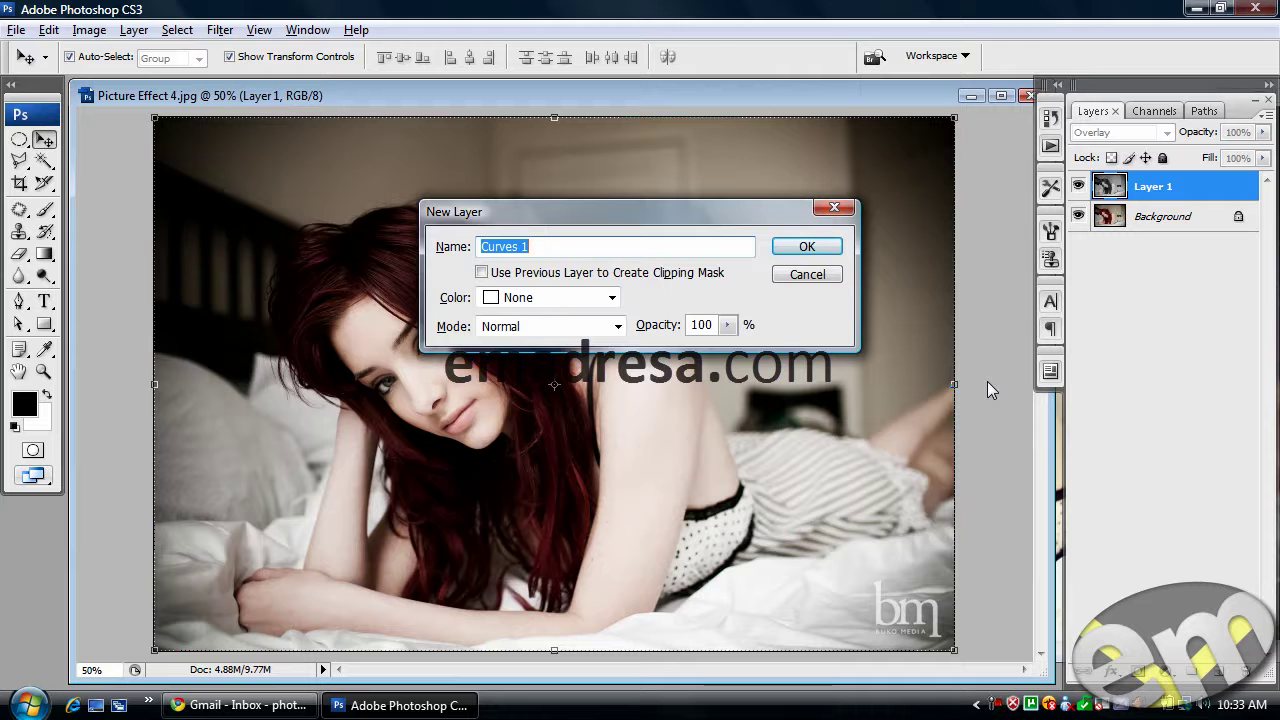
pyautogui.click(803, 250)
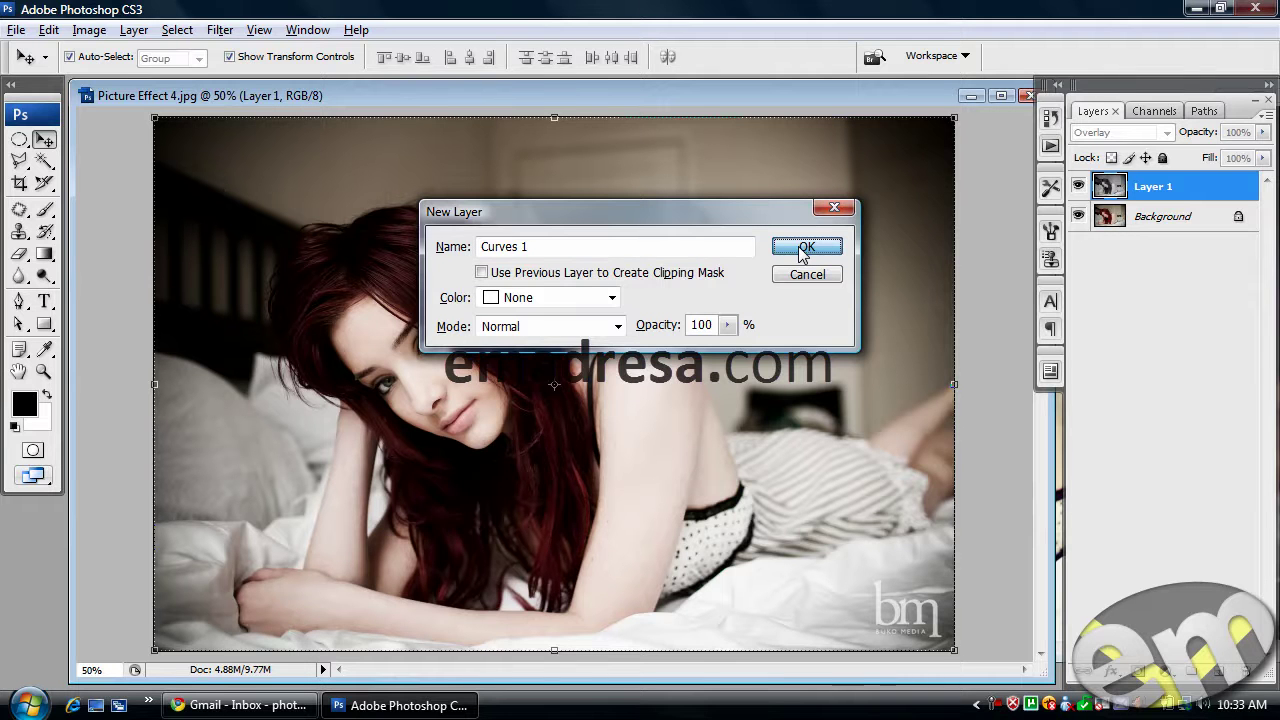
pyautogui.click(803, 250)
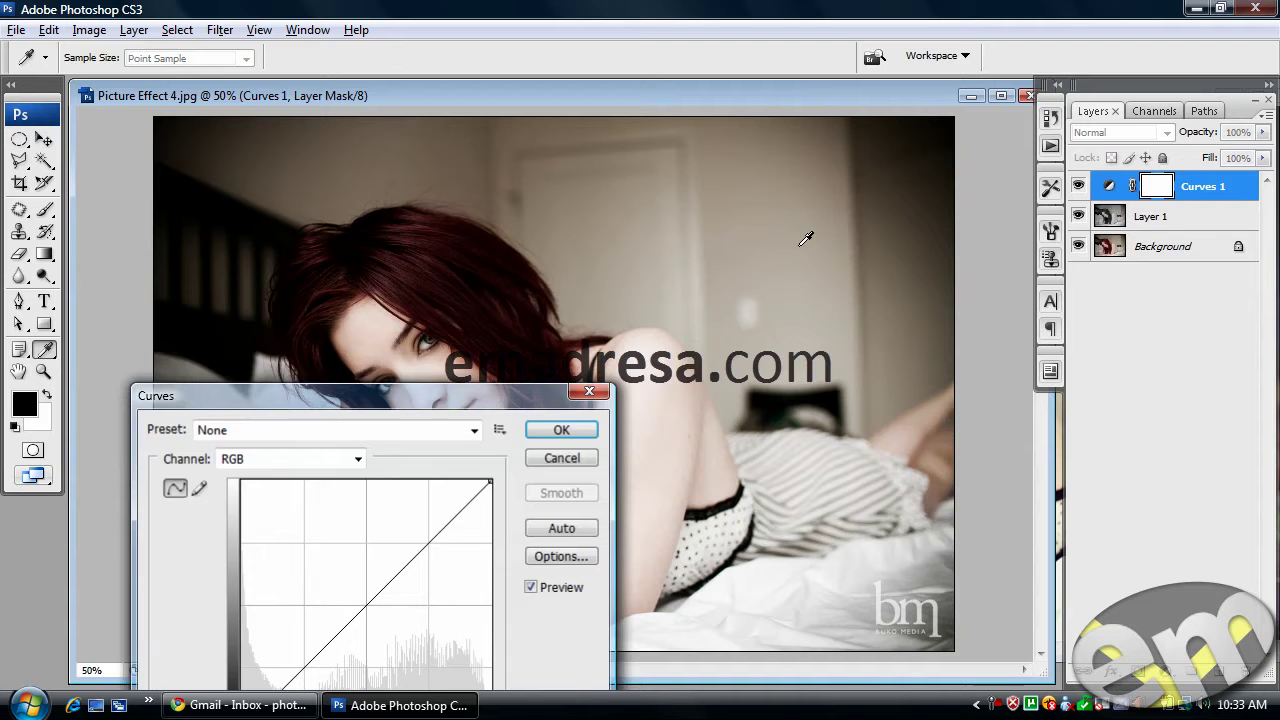
# - Move the Curves dialog aside, then try a Red channel curve point and undo it
pyautogui.moveTo(466, 392); pyautogui.dragTo(738, 139)
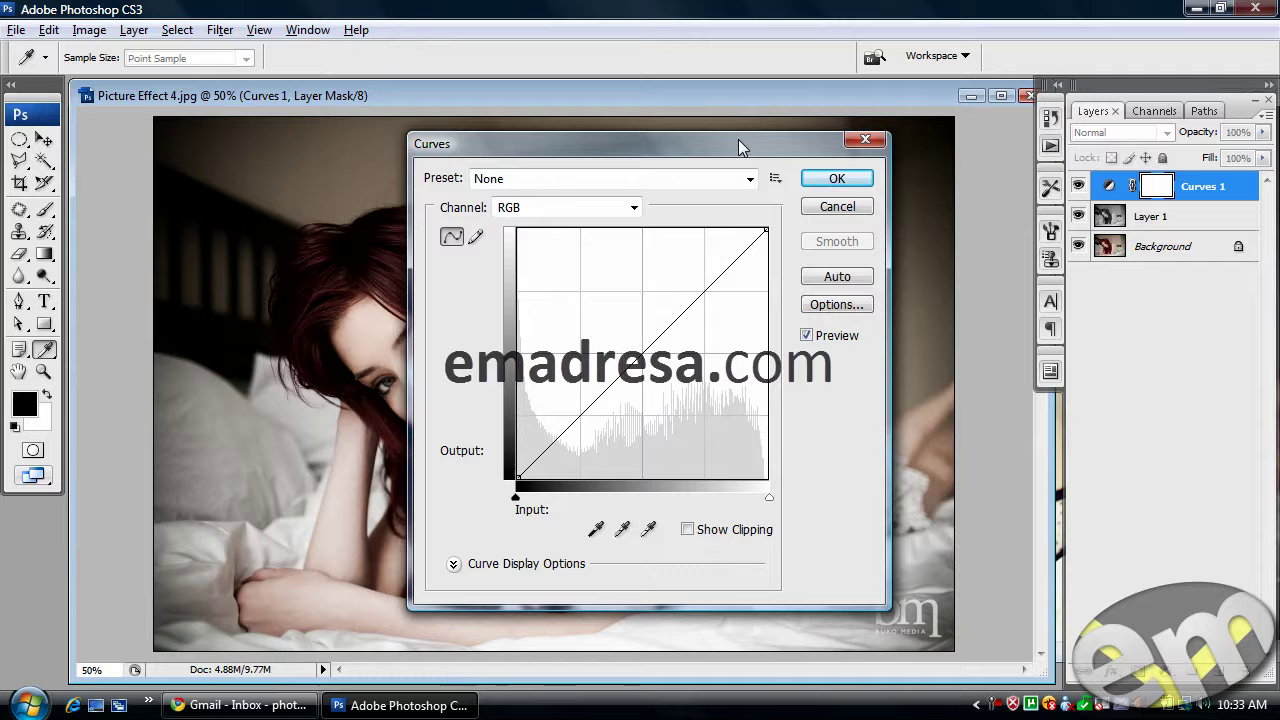
pyautogui.click(633, 208)
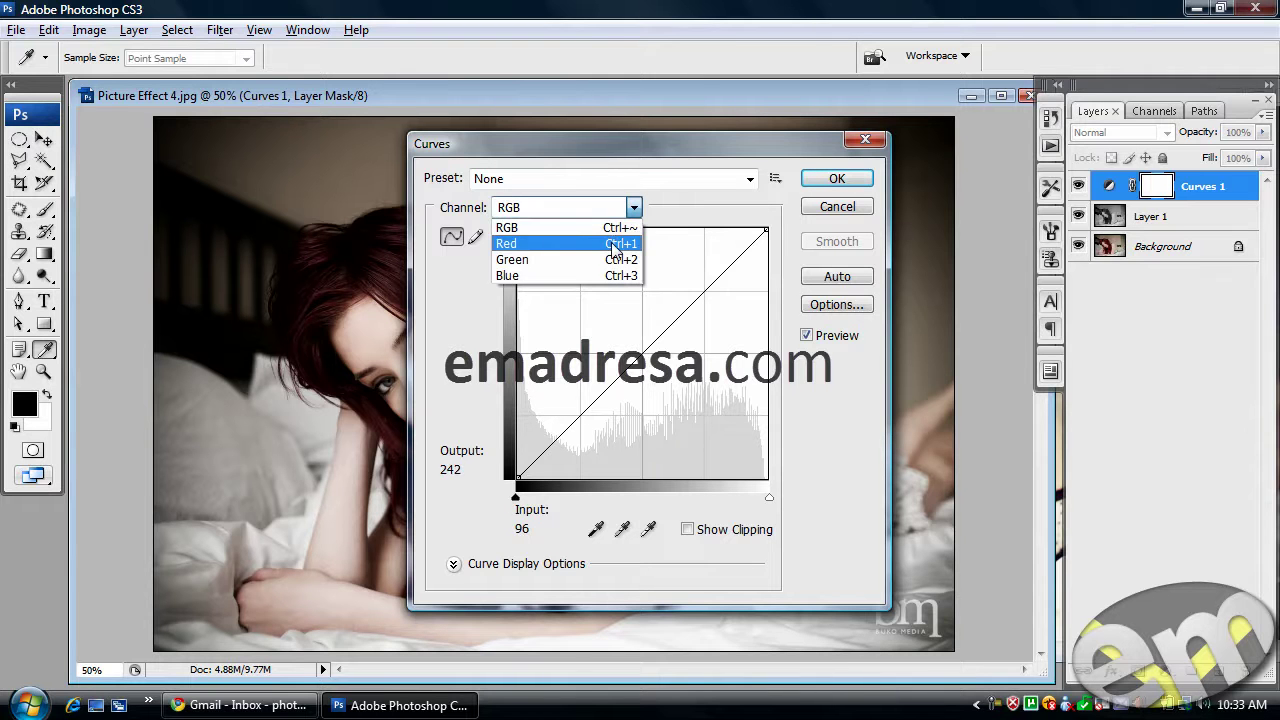
pyautogui.click(648, 148)
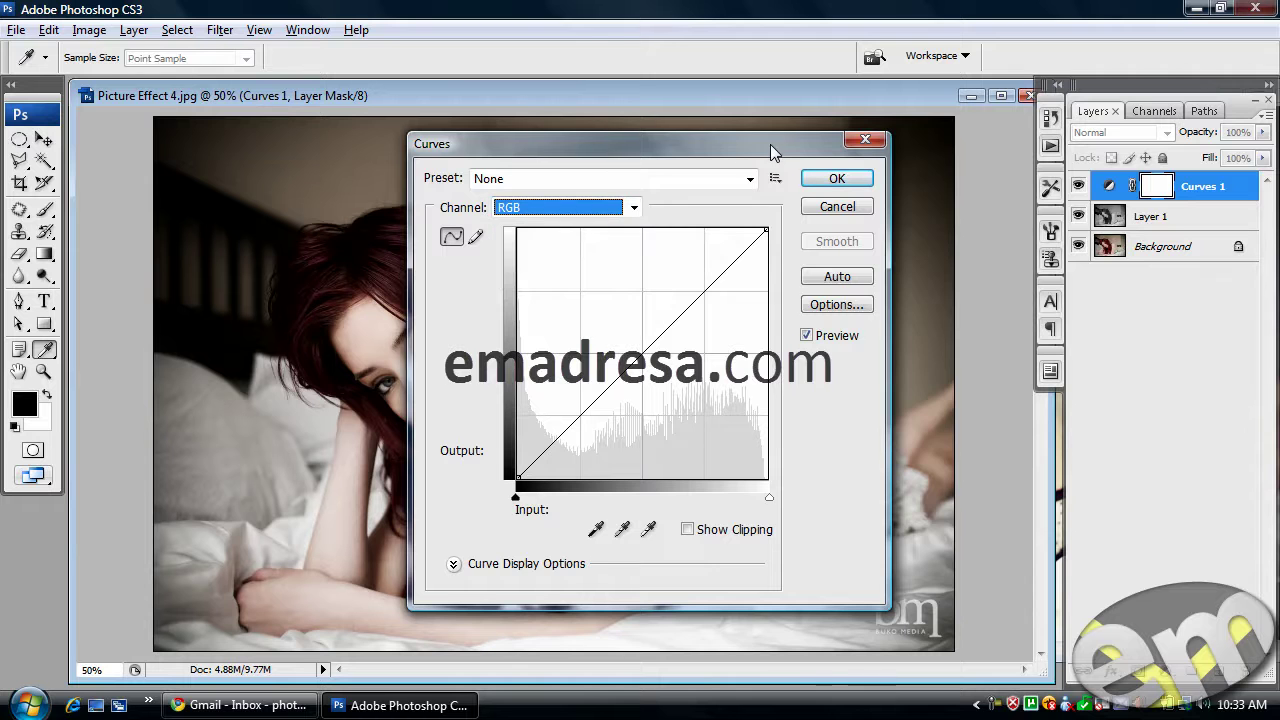
pyautogui.moveTo(720, 144); pyautogui.dragTo(862, 141)
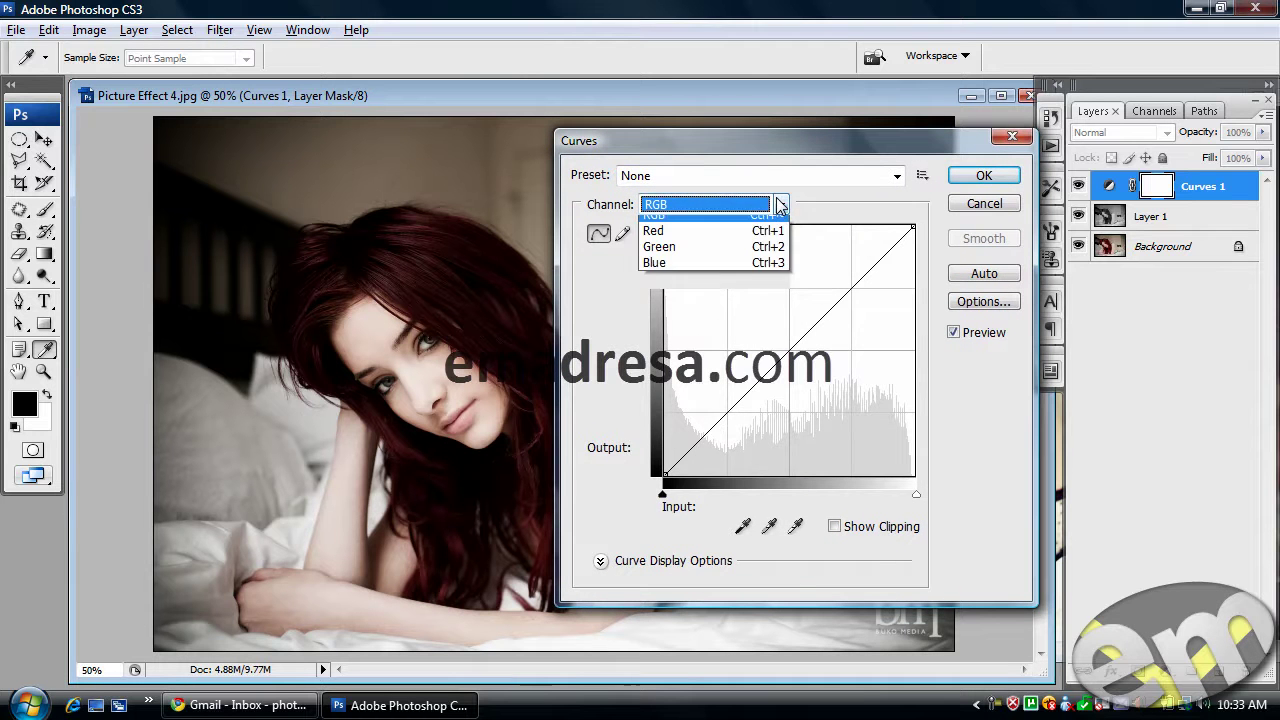
pyautogui.click(653, 230)
pyautogui.moveTo(804, 336); pyautogui.dragTo(816, 350)
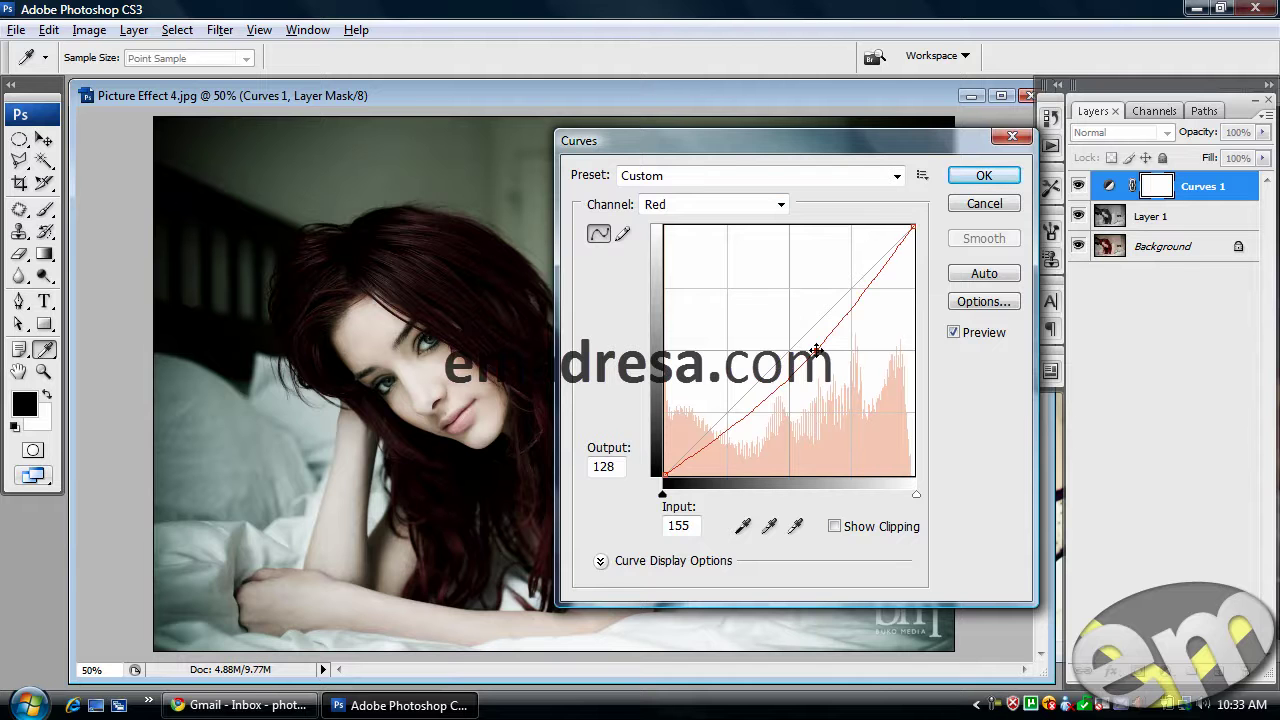
pyautogui.hotkey('ctrl', 'z')
# - Try a Green channel curve point and undo it, leaving the curves straight, then show preset options
pyautogui.click(781, 204)
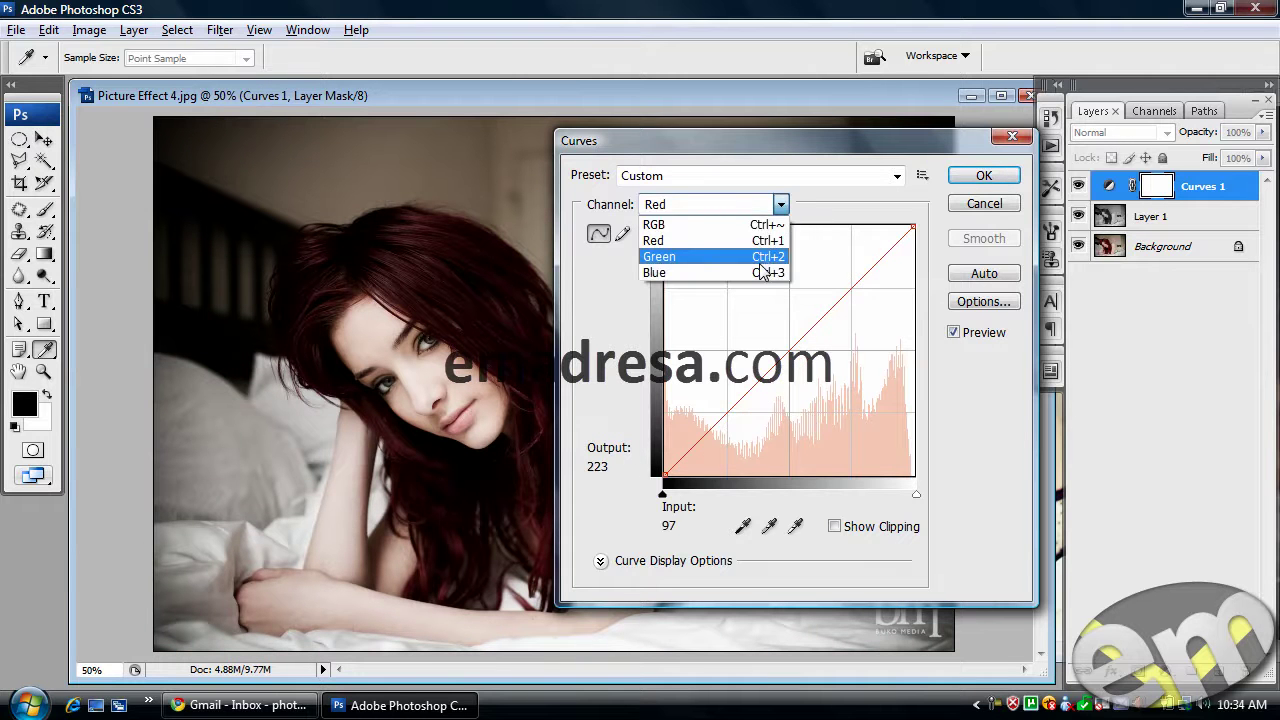
pyautogui.click(760, 262)
pyautogui.moveTo(797, 323); pyautogui.dragTo(761, 322)
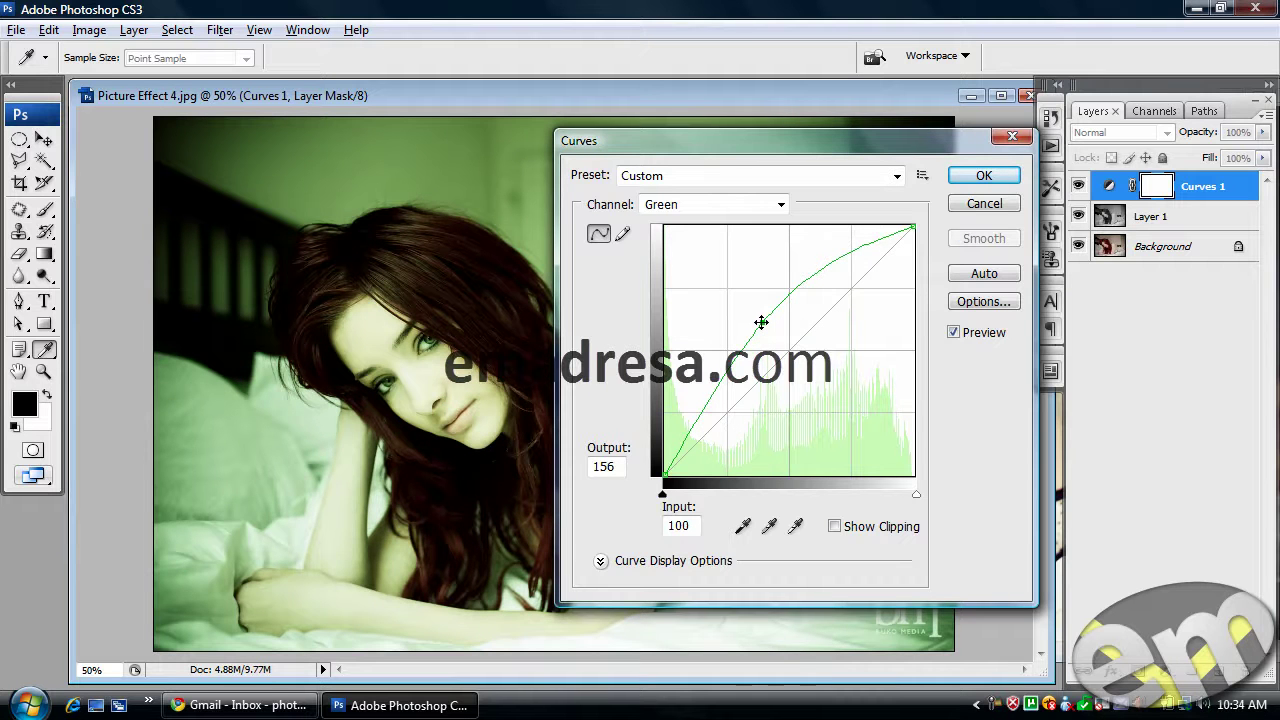
pyautogui.hotkey('ctrl', 'z')
pyautogui.click(778, 205)
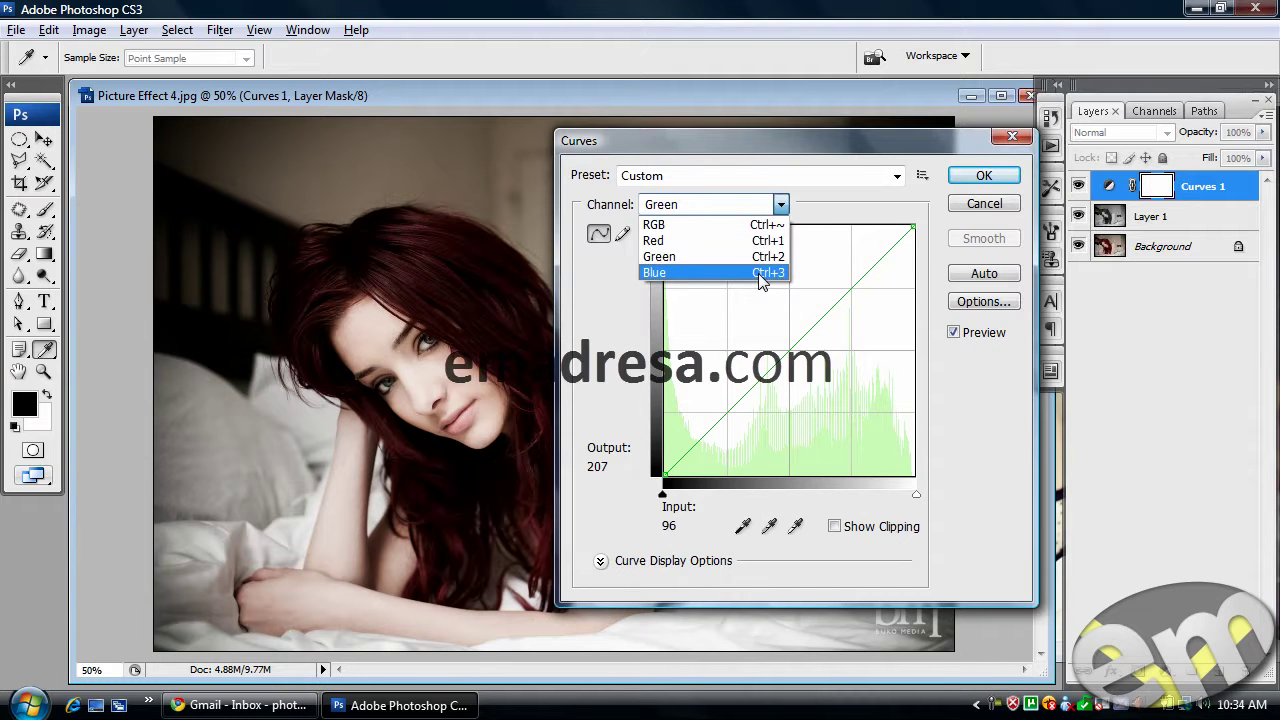
pyautogui.click(856, 160)
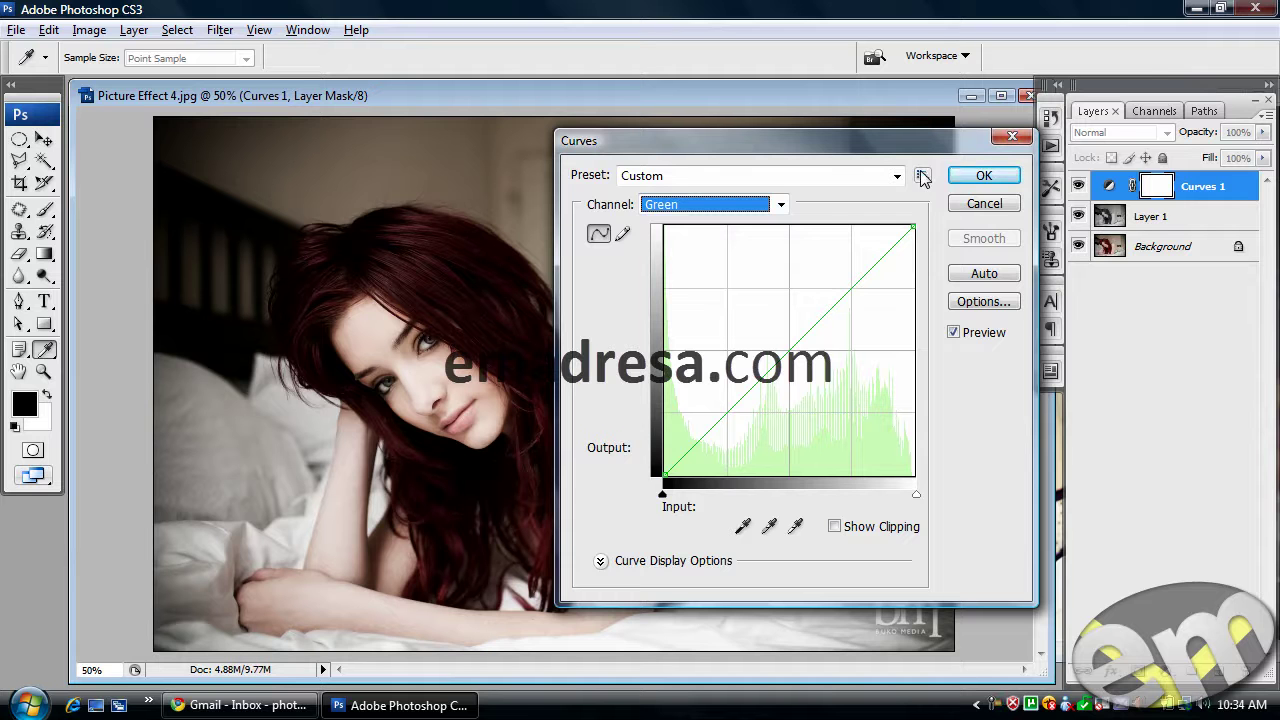
pyautogui.click(922, 177)
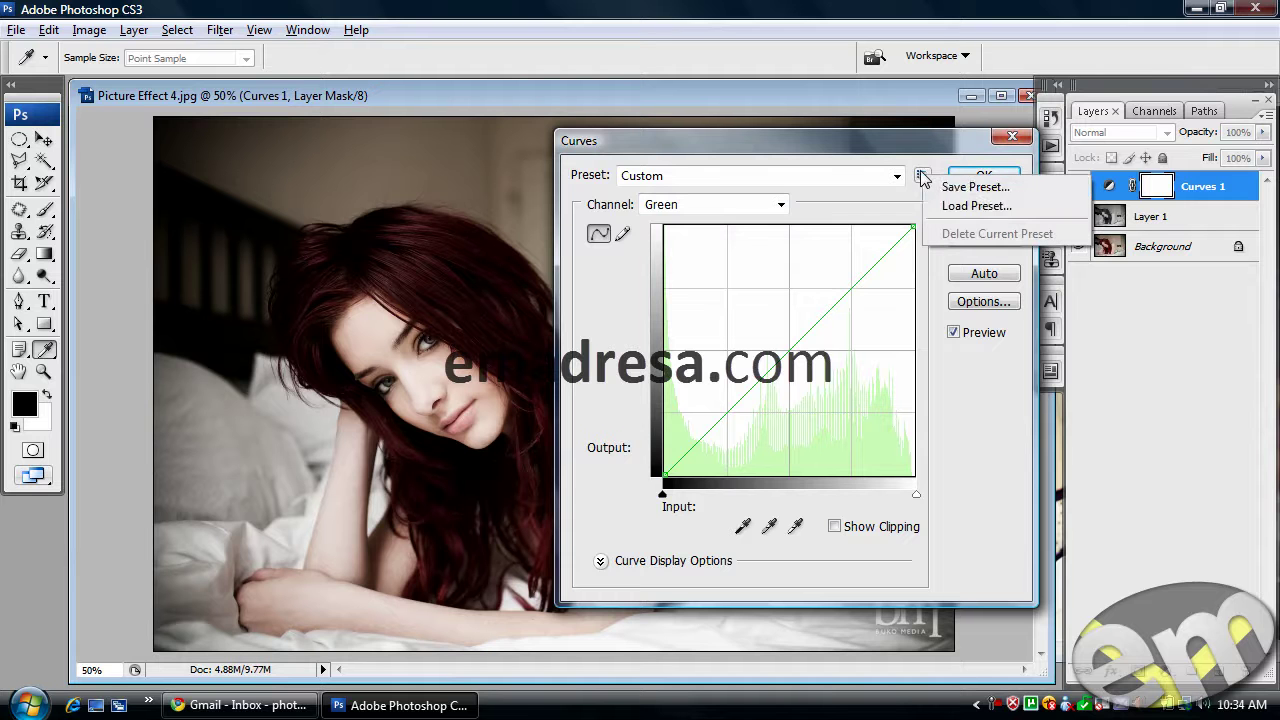
# - Load the Curves .ACV preset from the Picture Effect 2 folder into Curves 1
pyautogui.click(960, 206)
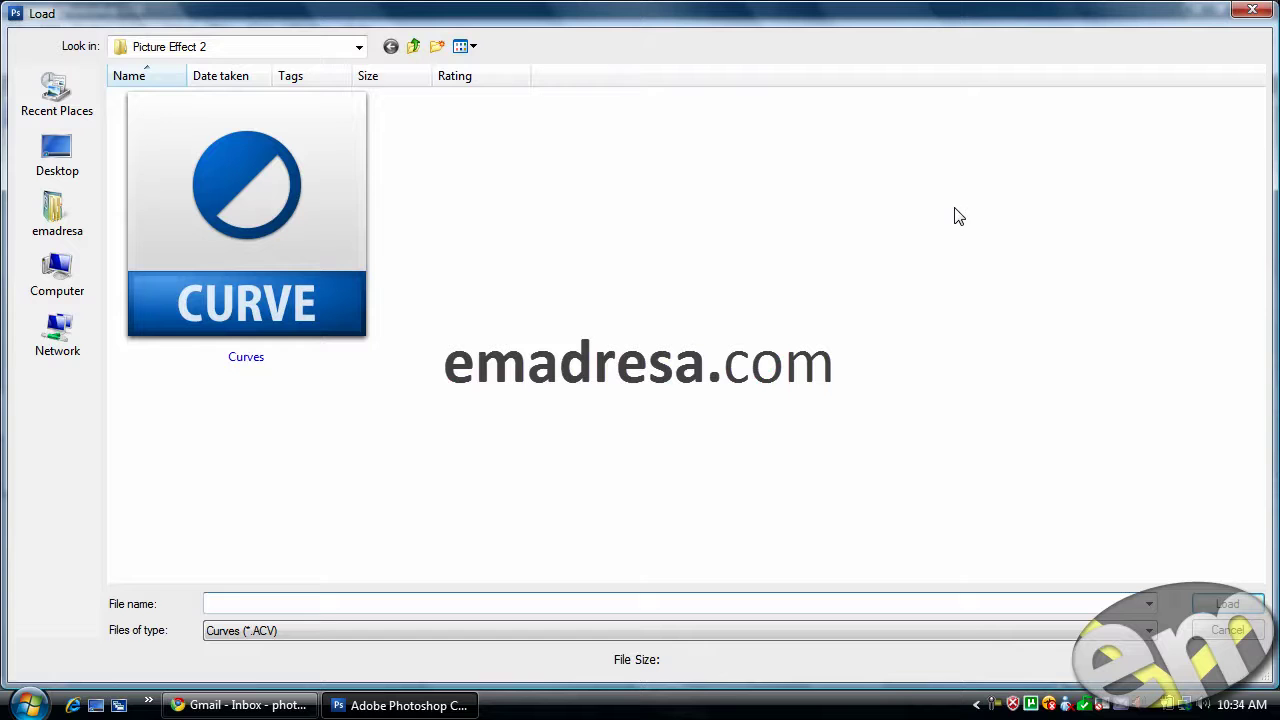
pyautogui.click(291, 233)
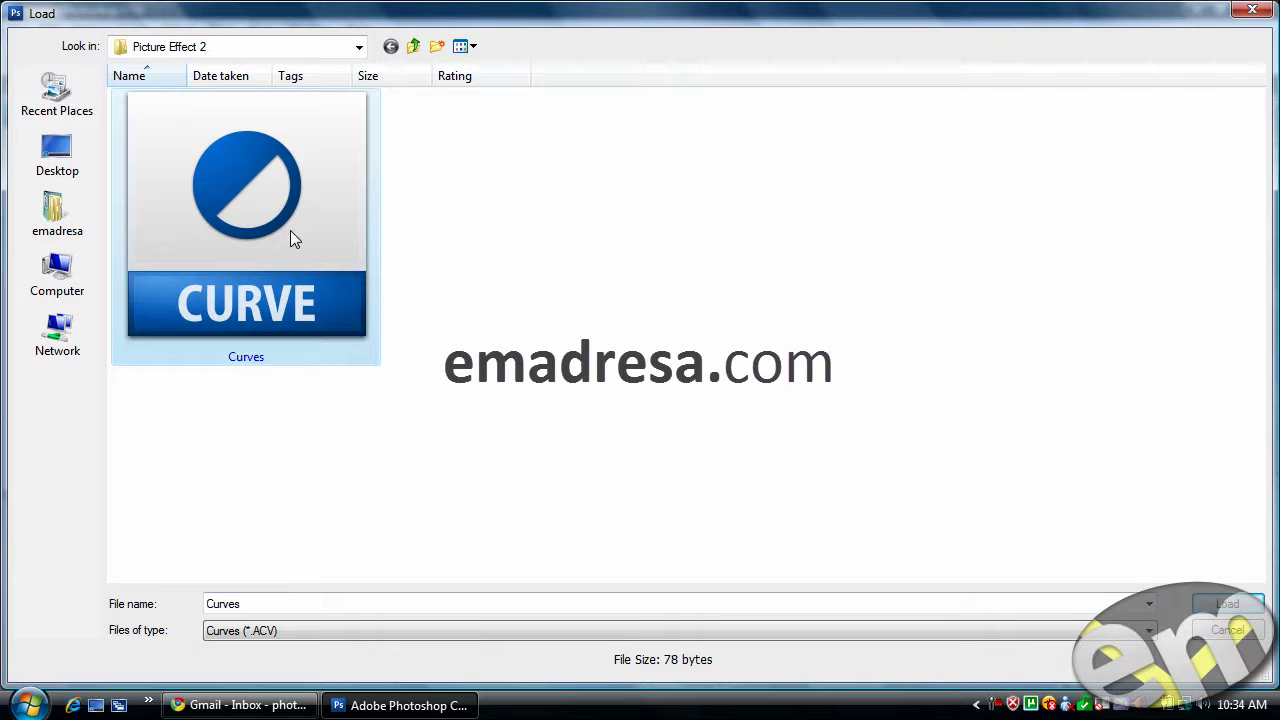
pyautogui.click(1228, 604)
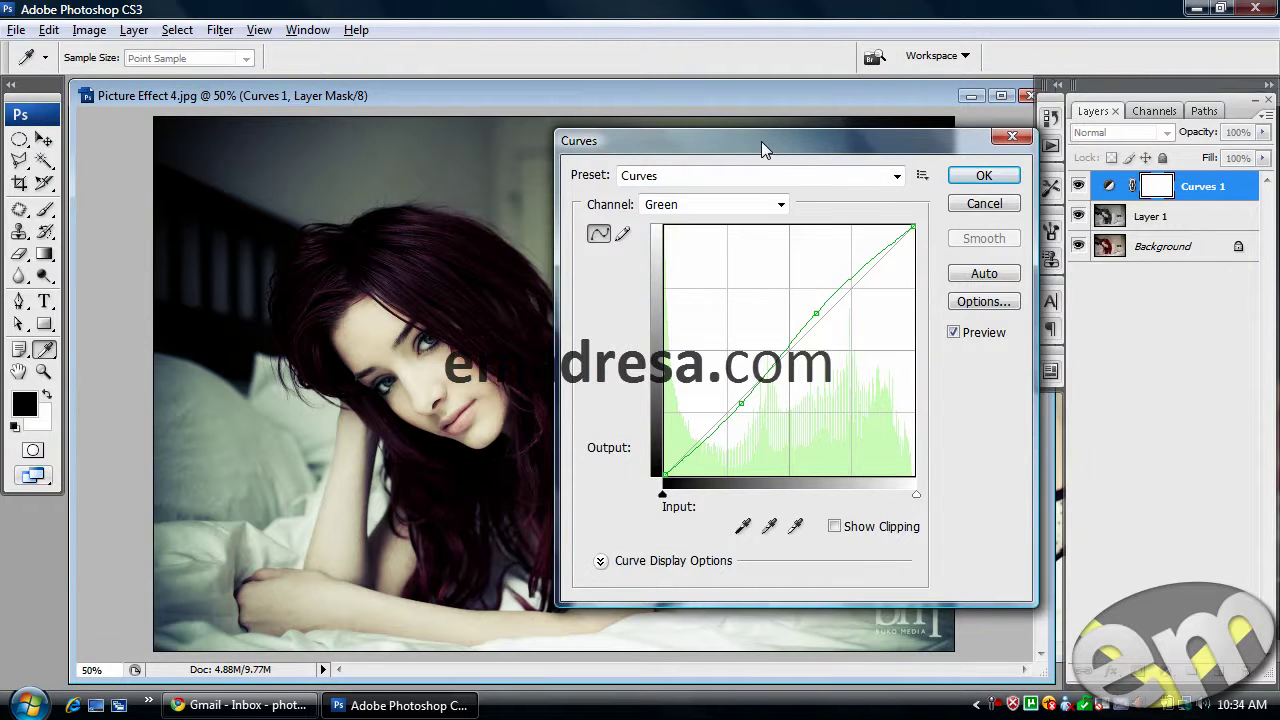
pyautogui.moveTo(761, 141); pyautogui.dragTo(836, 133)
pyautogui.click(855, 200)
pyautogui.click(837, 216)
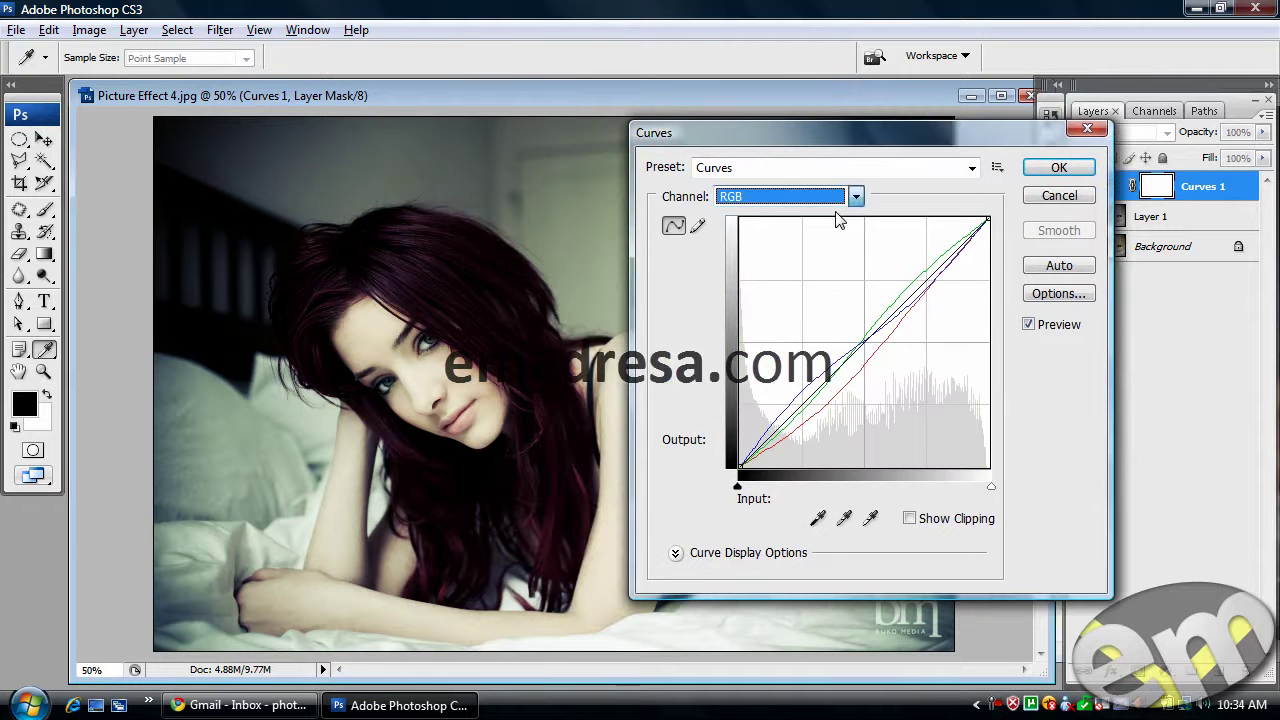
pyautogui.click(855, 196)
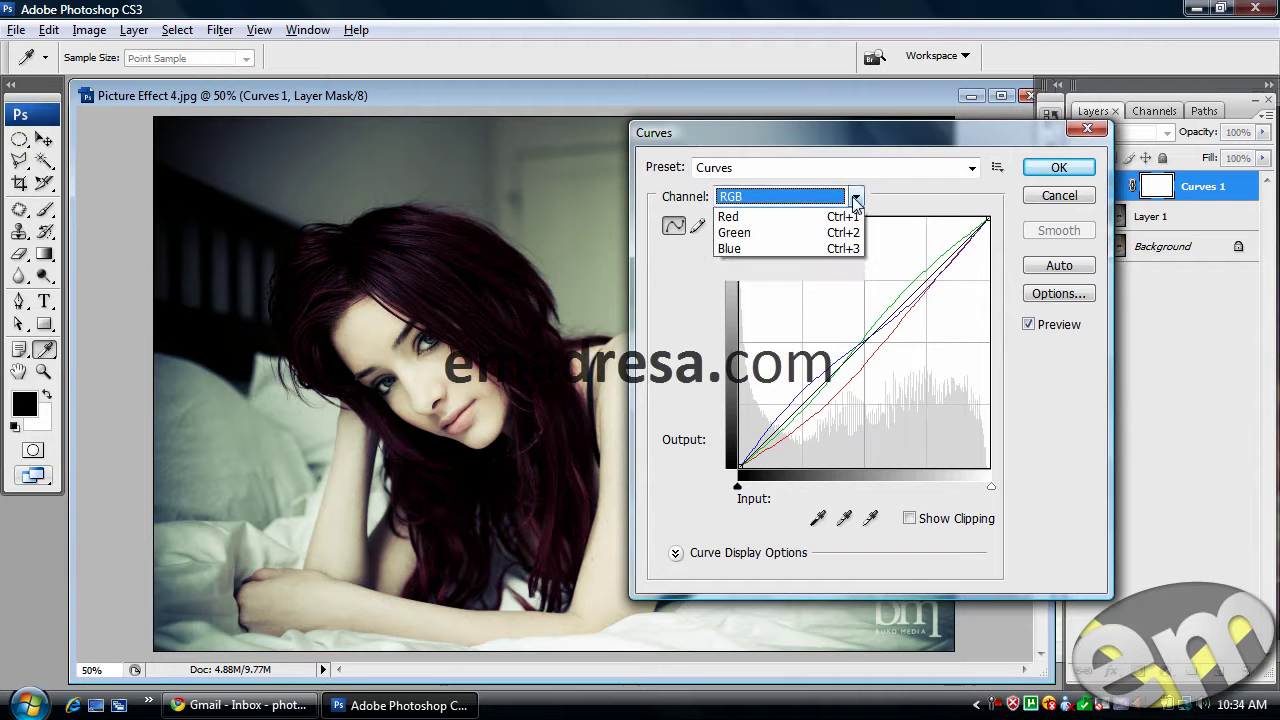
pyautogui.click(831, 236)
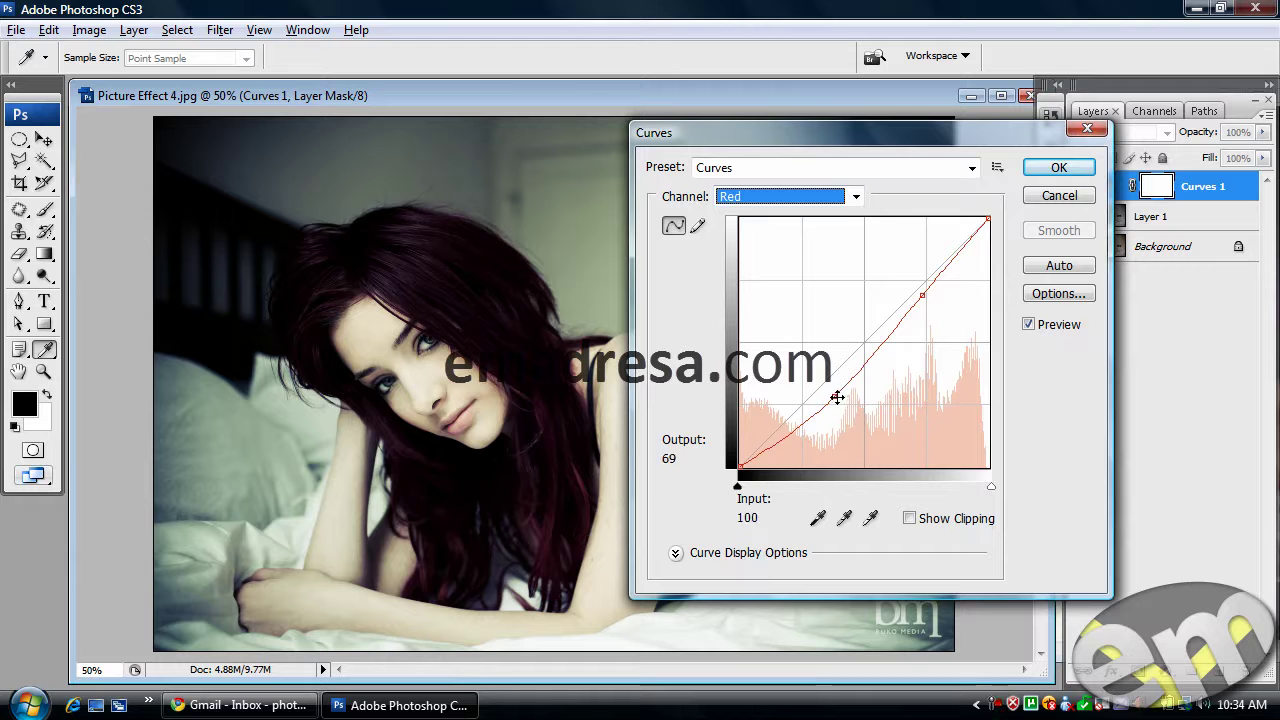
pyautogui.click(856, 199)
pyautogui.click(838, 247)
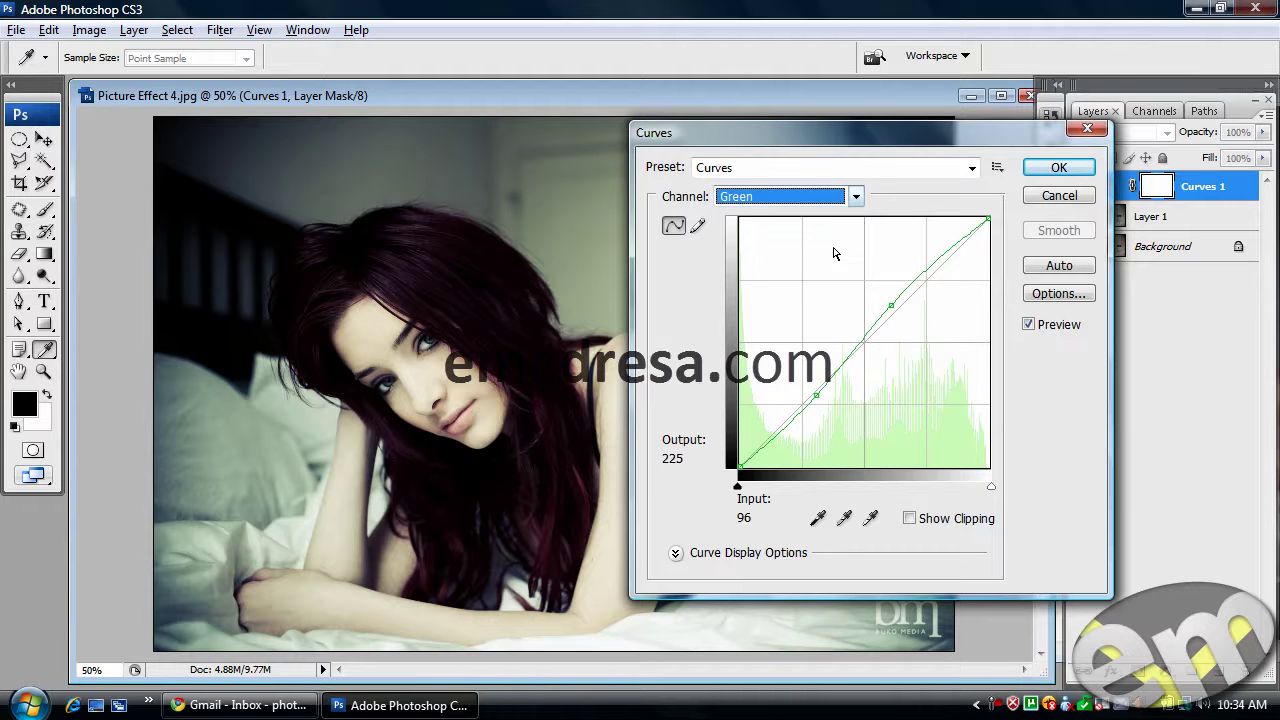
pyautogui.click(856, 198)
pyautogui.click(790, 197)
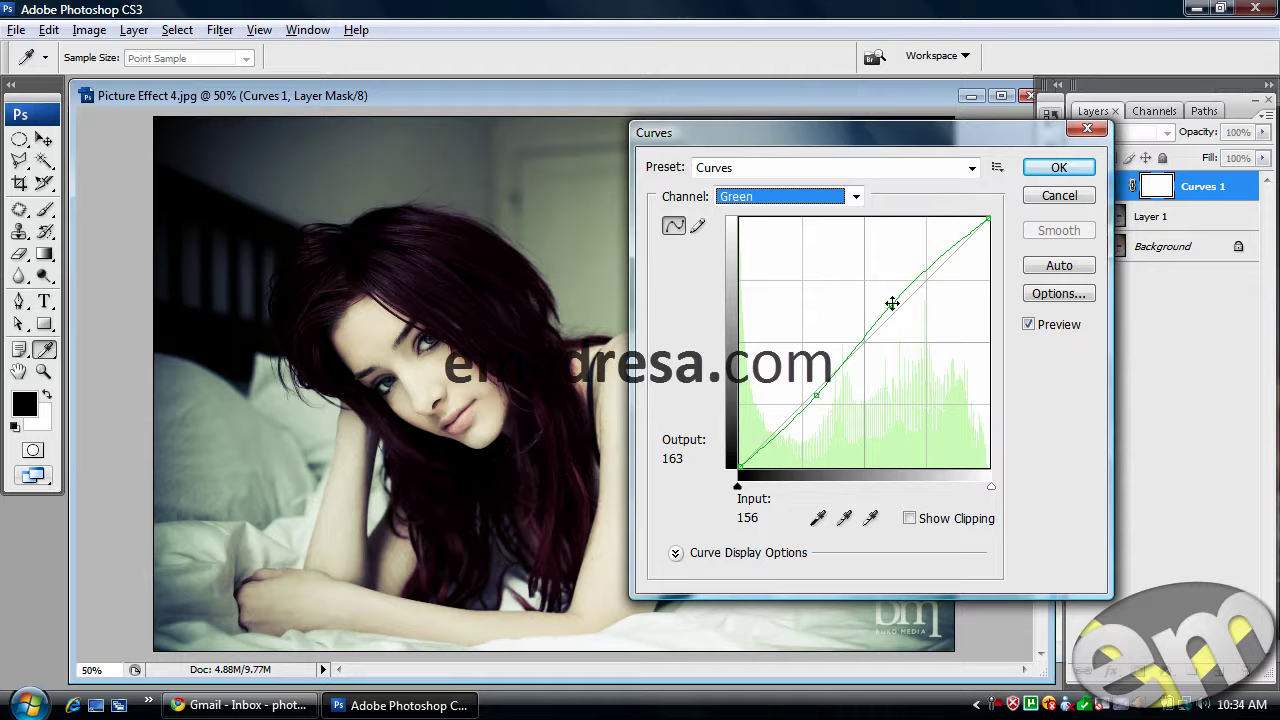
pyautogui.click(856, 197)
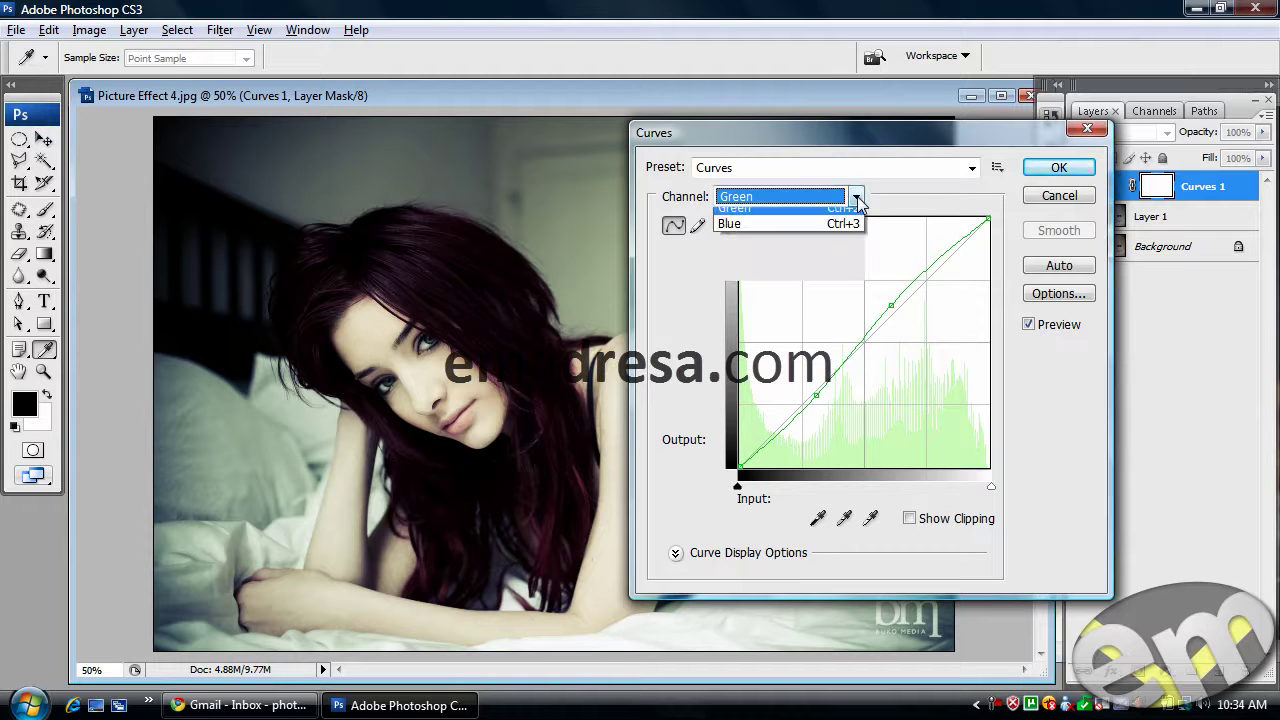
pyautogui.click(831, 264)
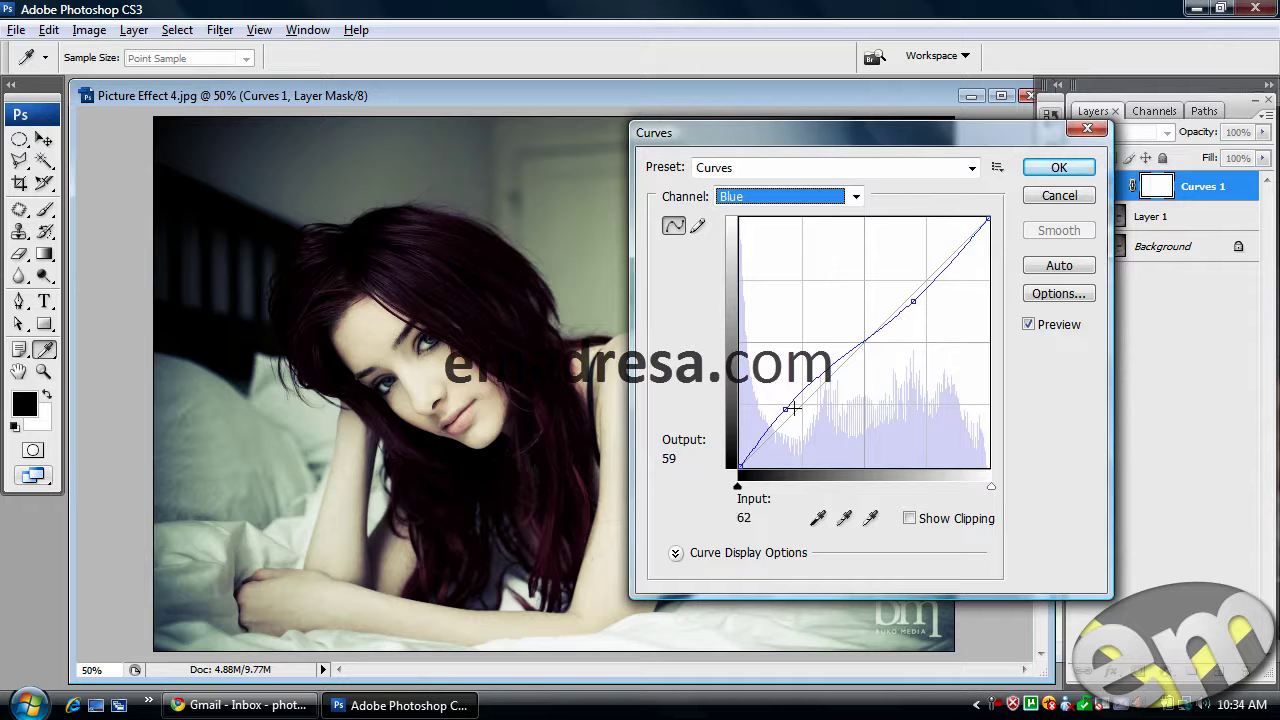
pyautogui.moveTo(790, 138); pyautogui.dragTo(876, 129)
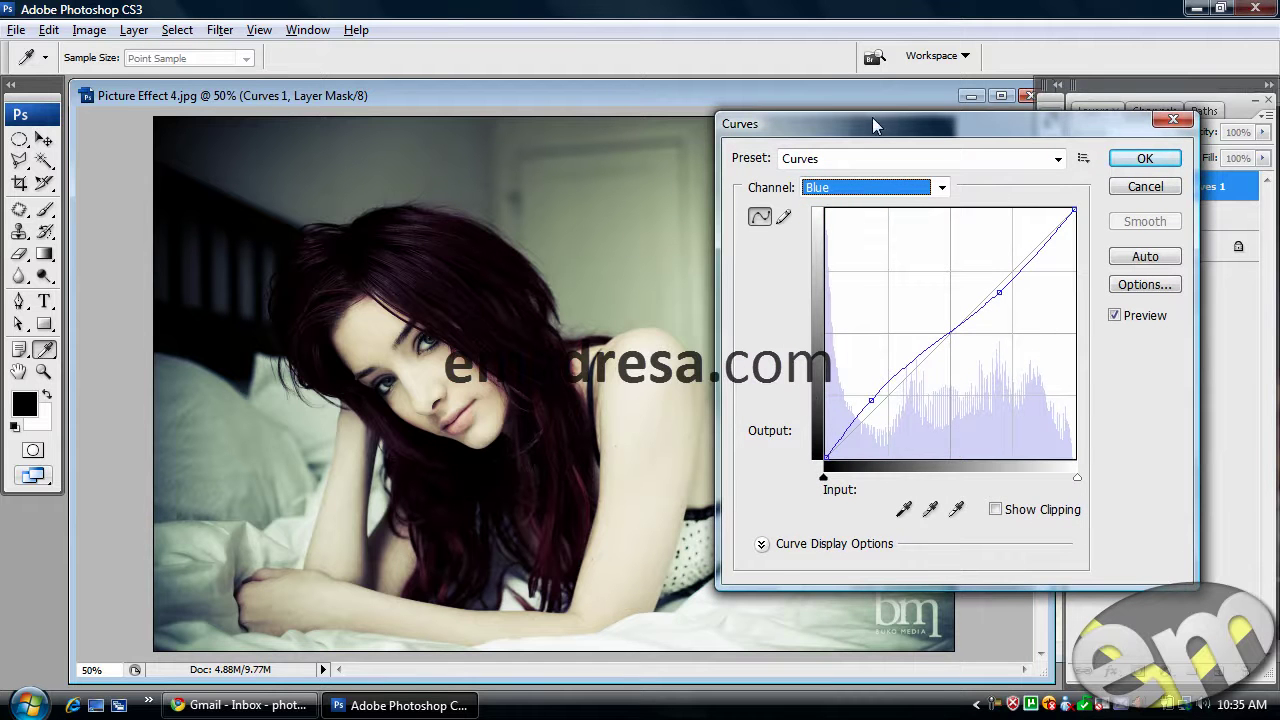
pyautogui.moveTo(872, 117); pyautogui.dragTo(452, 118)
pyautogui.click(790, 148)
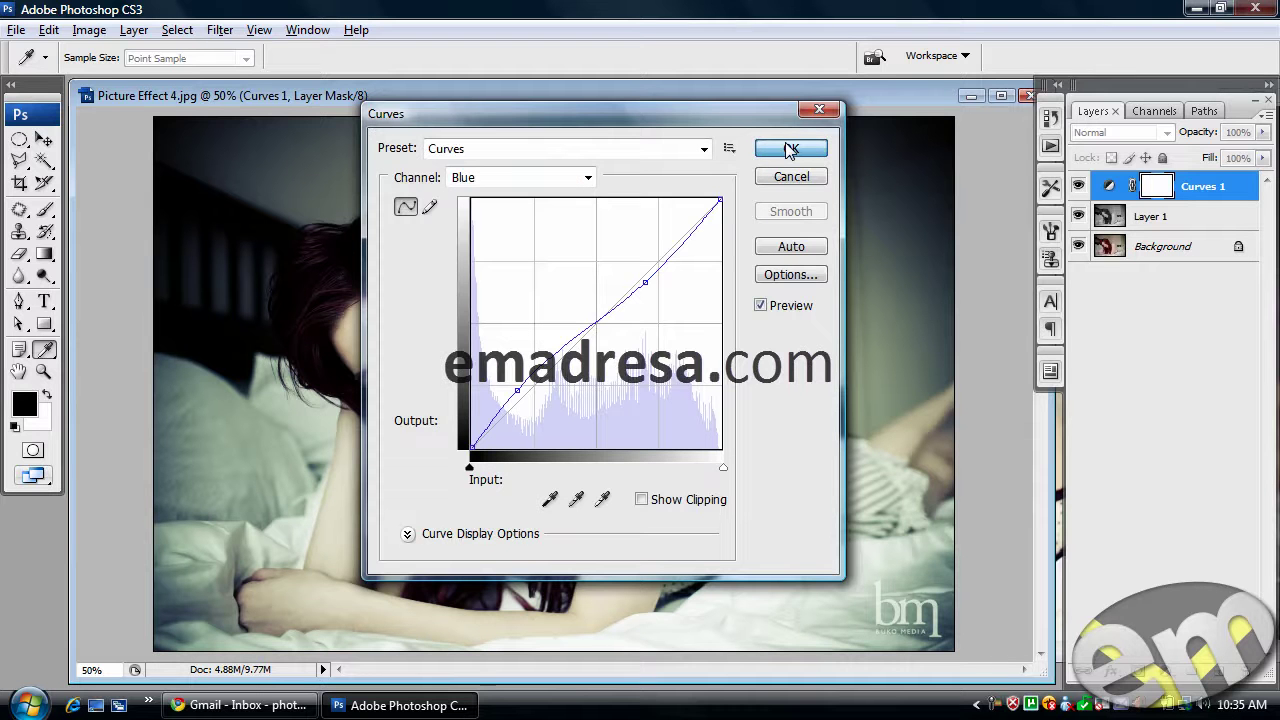
# - Confirm the Curves dialog so Curves 1 applies the loaded cool, faded preset
pyautogui.click(730, 148)
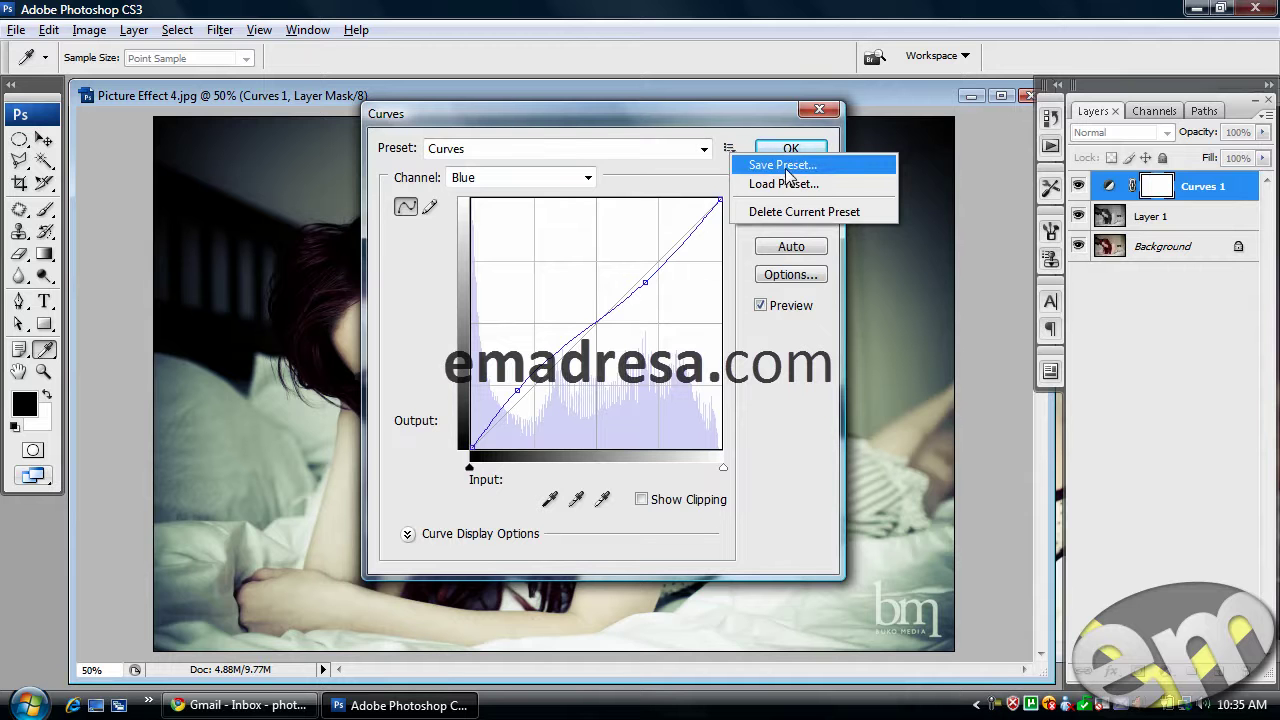
pyautogui.click(823, 143)
pyautogui.click(835, 157)
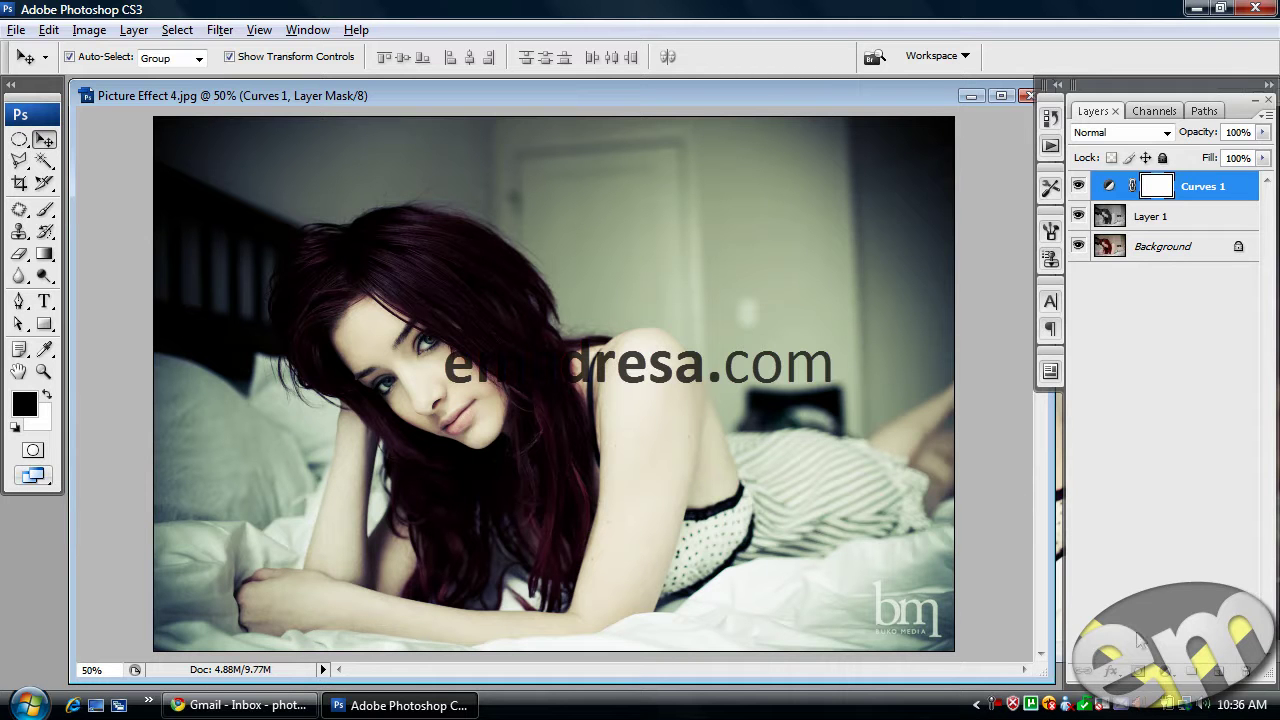
# - Add a Color Balance adjustment layer named Color Balance 1
pyautogui.click(1166, 676)
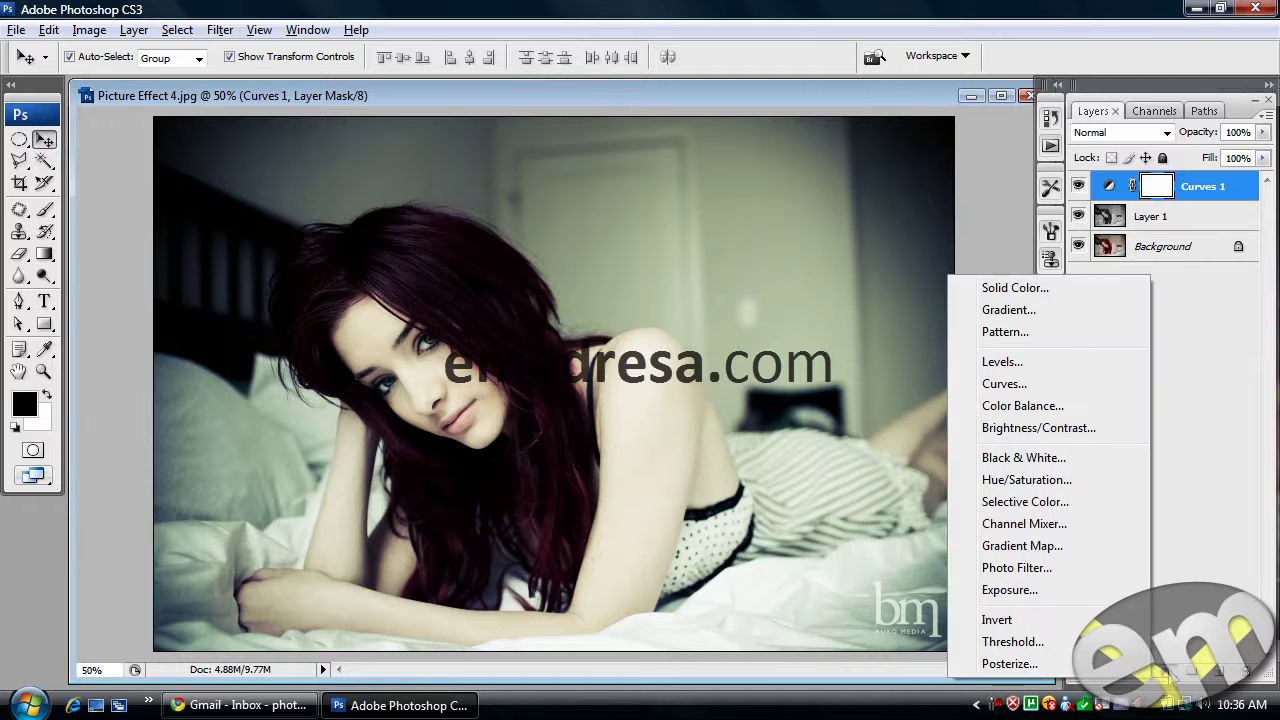
pyautogui.click(1036, 407)
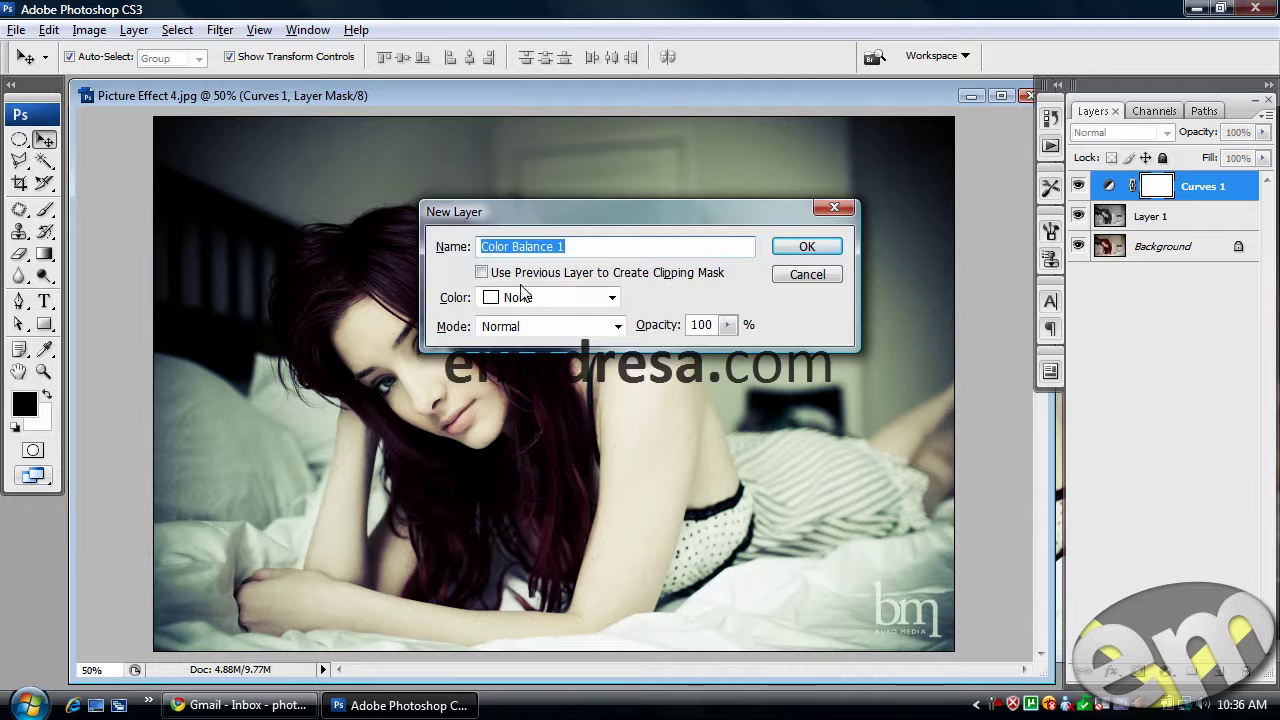
pyautogui.click(807, 249)
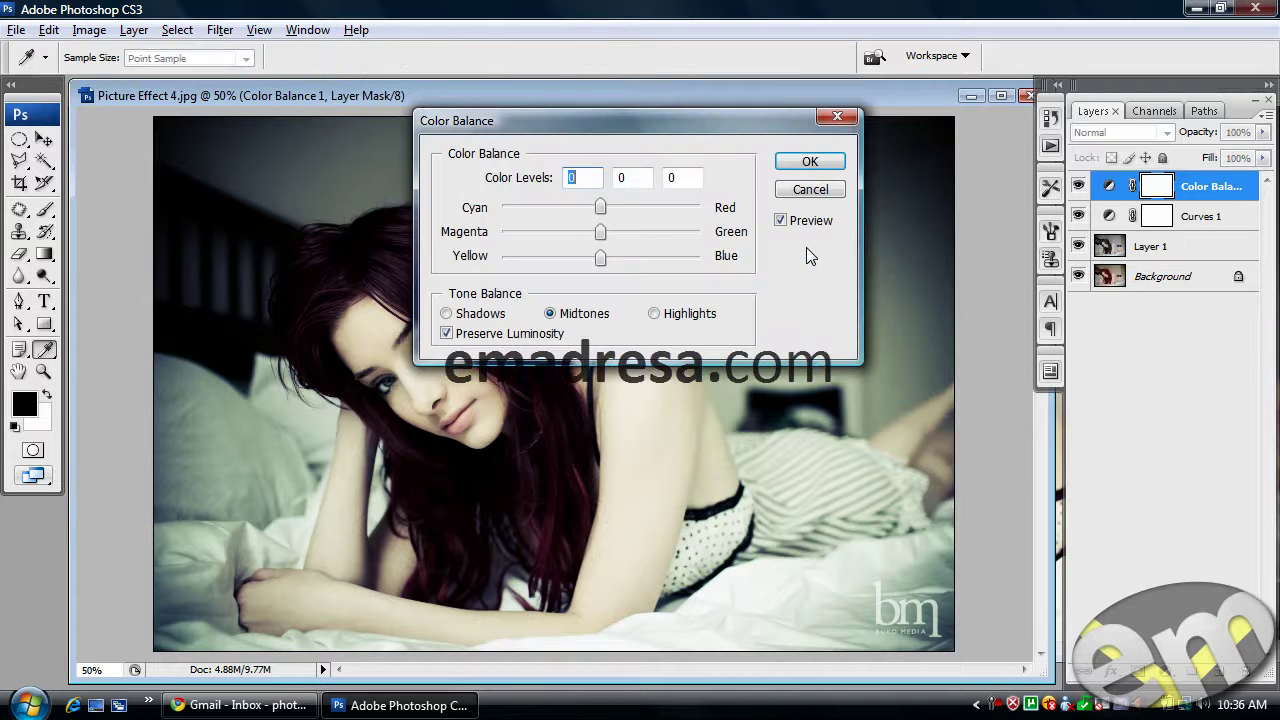
pyautogui.moveTo(713, 121); pyautogui.dragTo(770, 177)
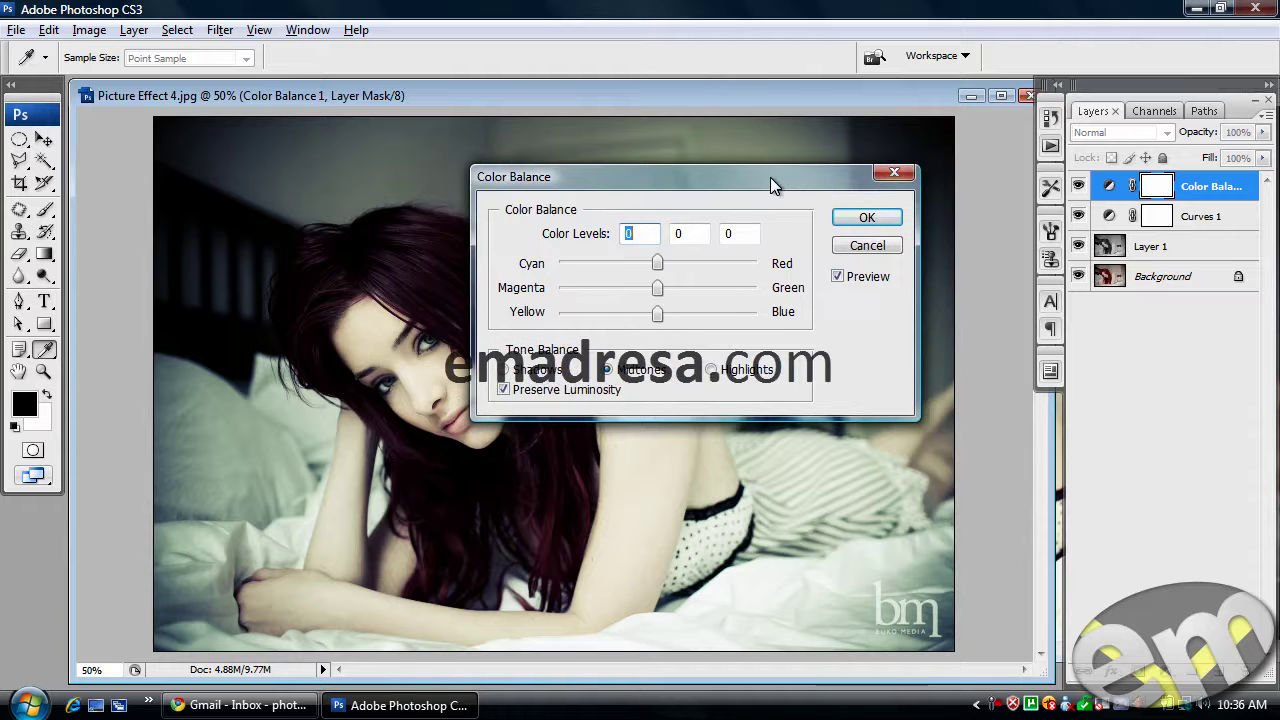
# - In Shadows, enter 4 and -2 for the cyan–red and magenta–green levels
pyautogui.click(545, 382)
pyautogui.moveTo(657, 262); pyautogui.dragTo(574, 264)
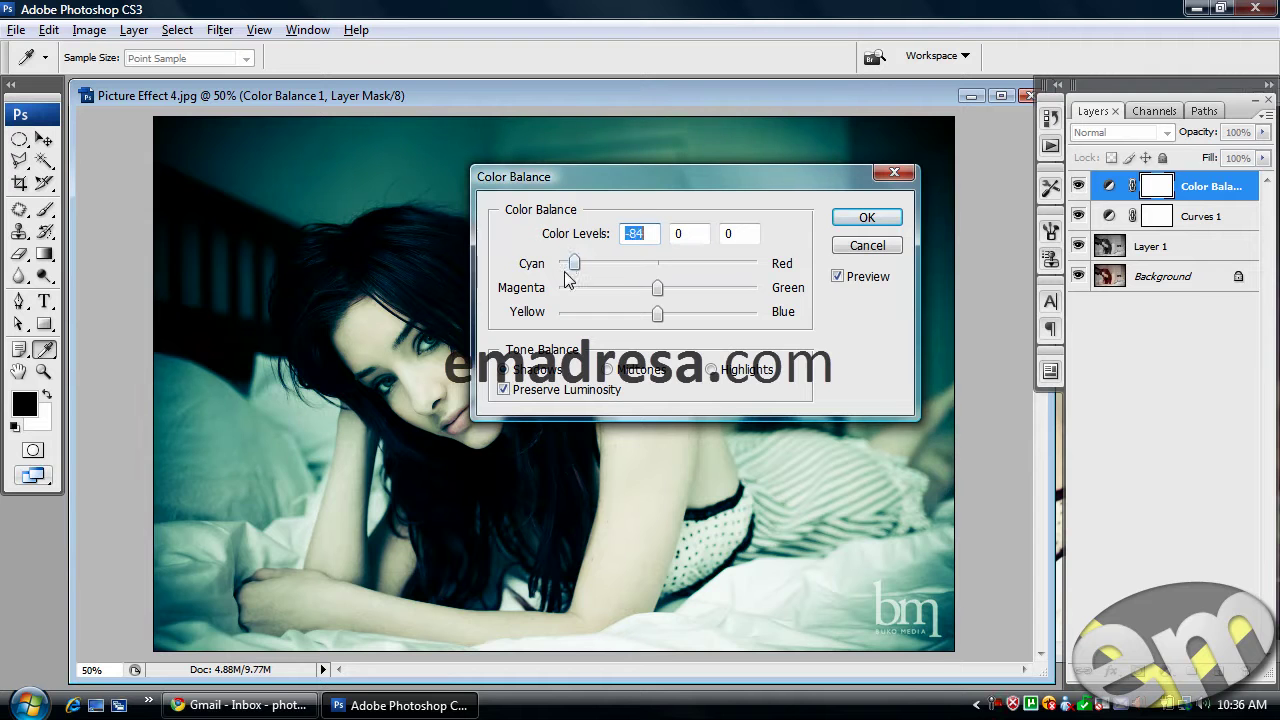
pyautogui.click(659, 262)
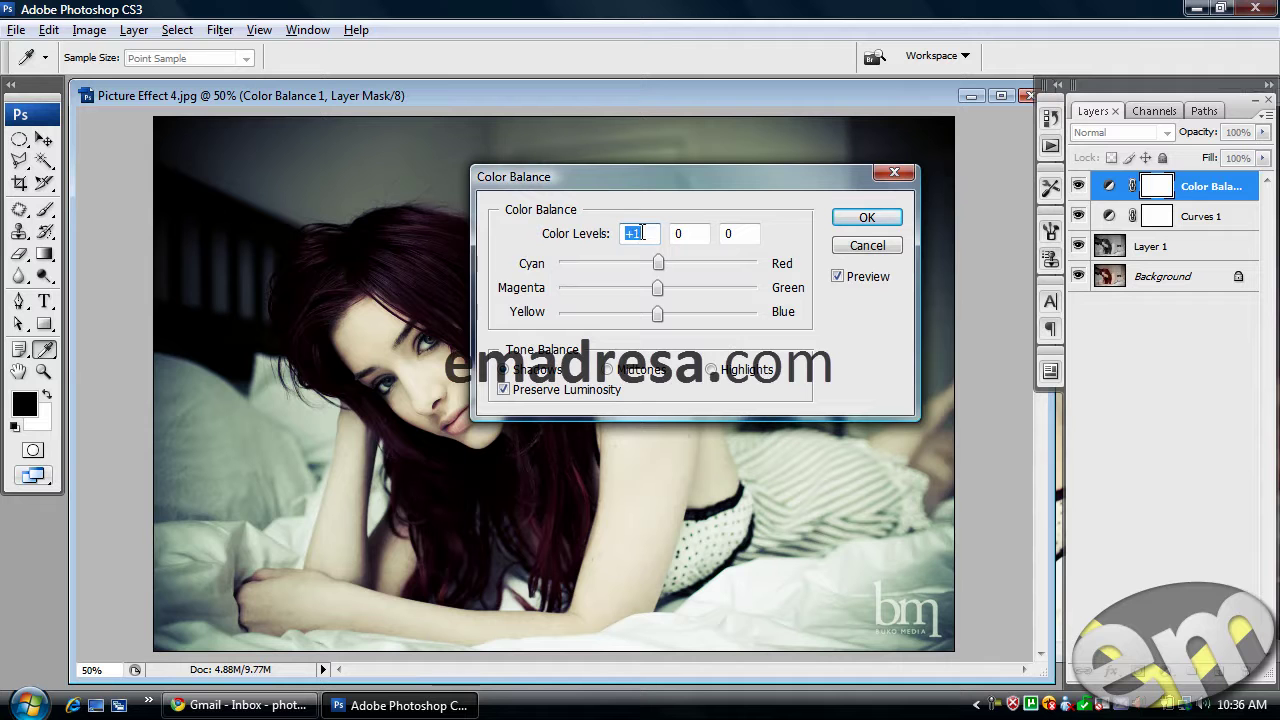
pyautogui.press('BackSpace')
pyautogui.write('4')
pyautogui.press('Tab')
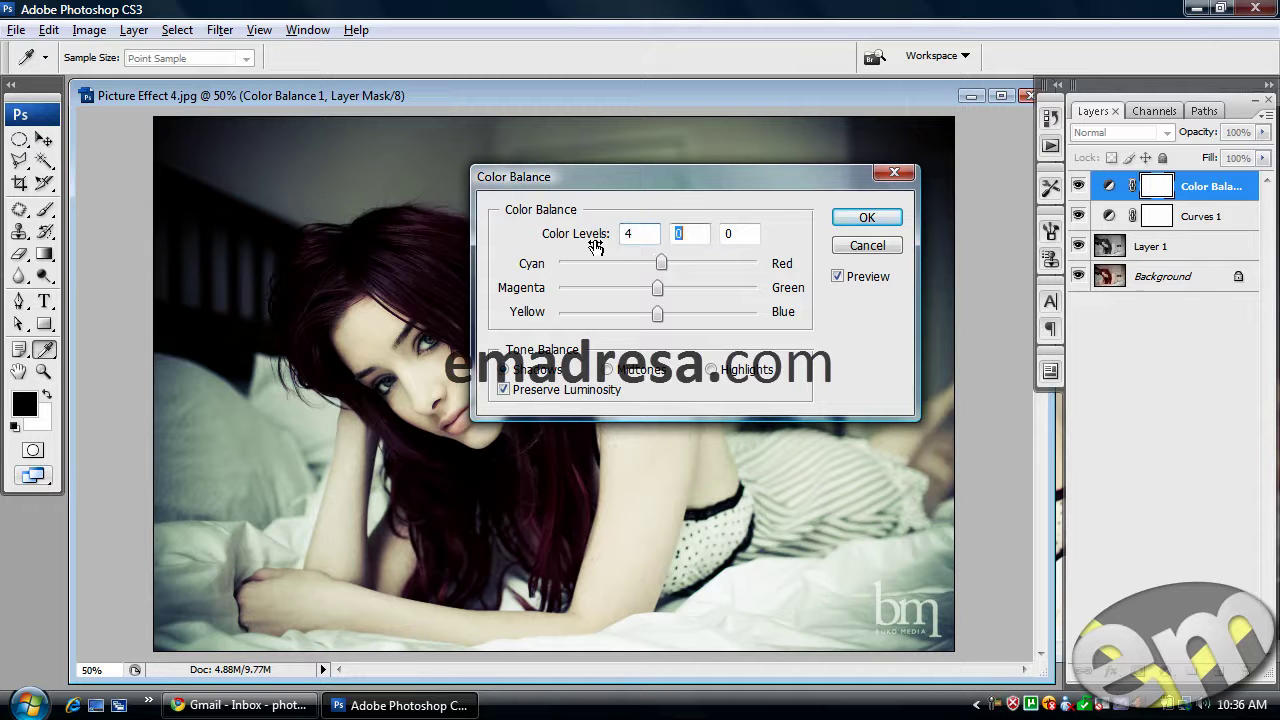
pyautogui.write('-2')
pyautogui.press('Tab')
# - Enter 9 for the shadows' yellow–blue level and set the midtones to 11, 0, -9
pyautogui.write('9')
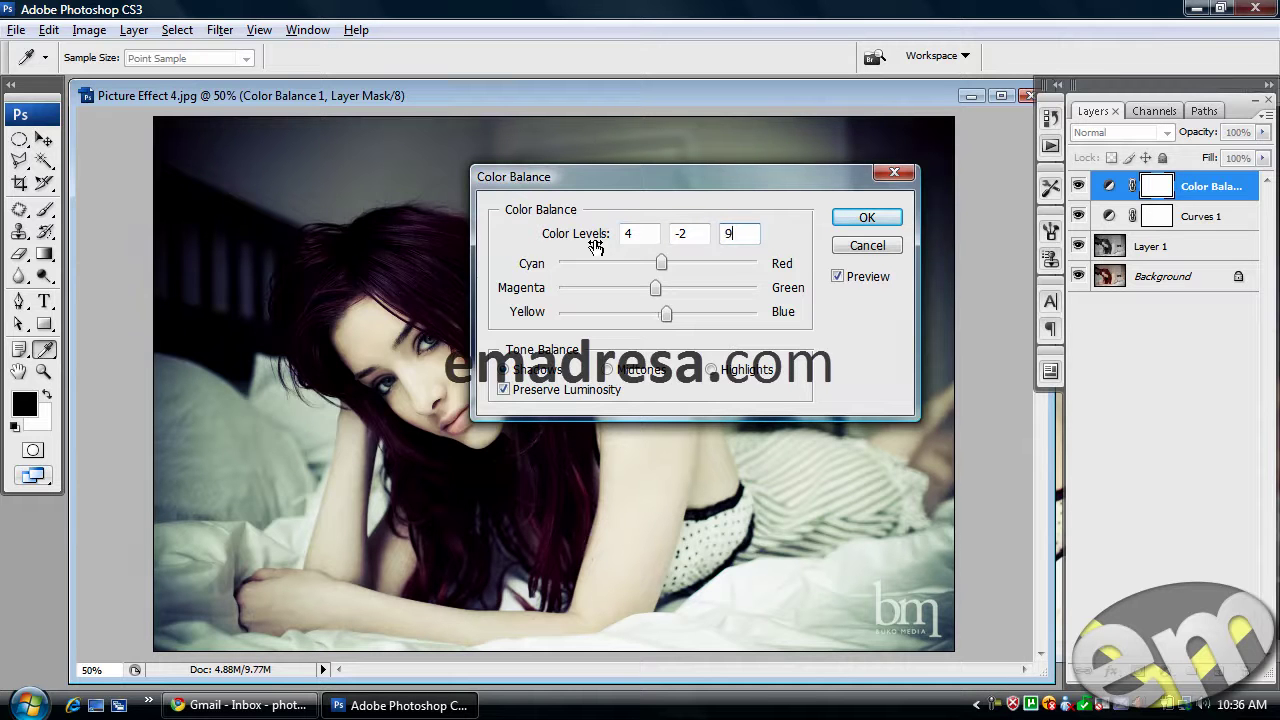
pyautogui.click(638, 369)
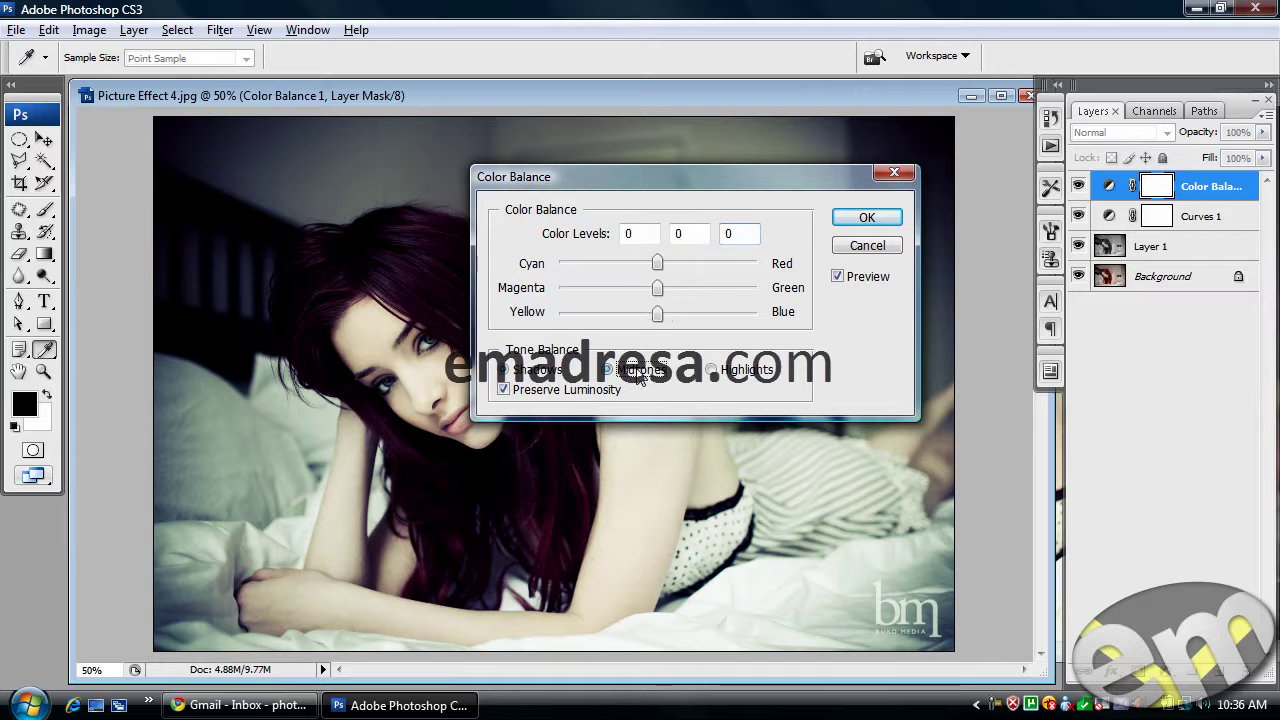
pyautogui.click(603, 240)
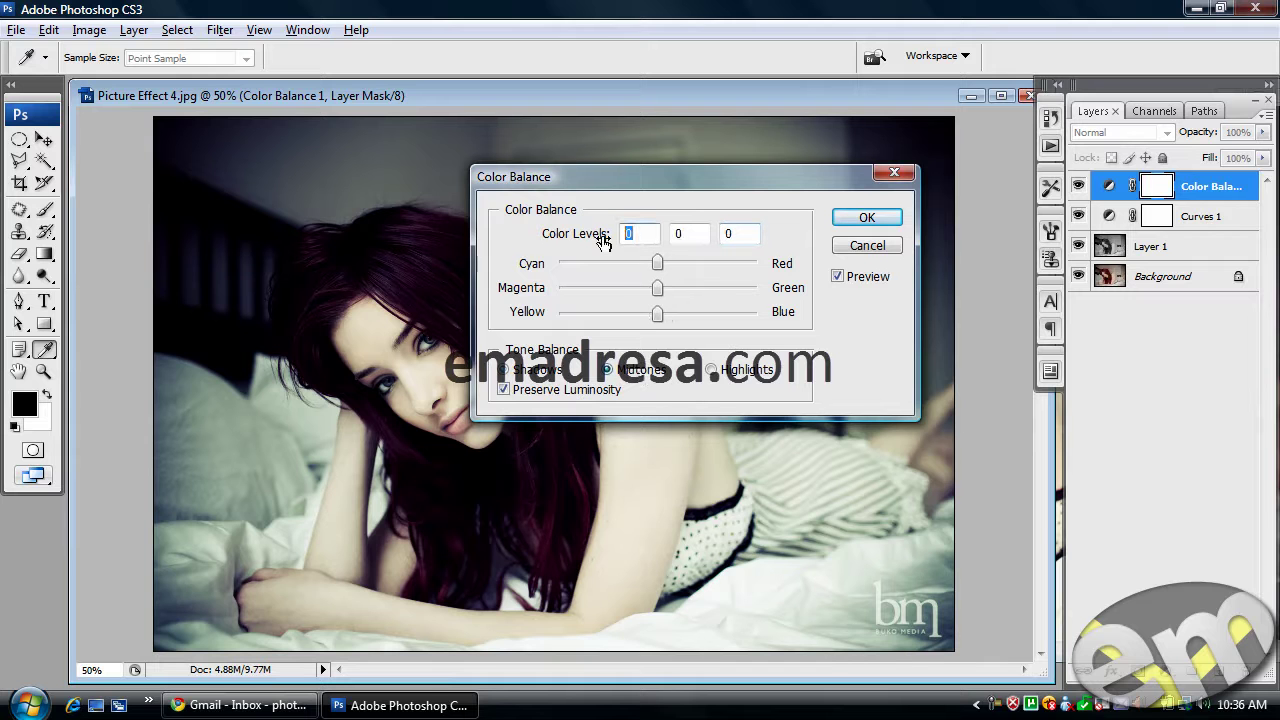
pyautogui.write('11')
pyautogui.press('Tab')
pyautogui.press('Tab')
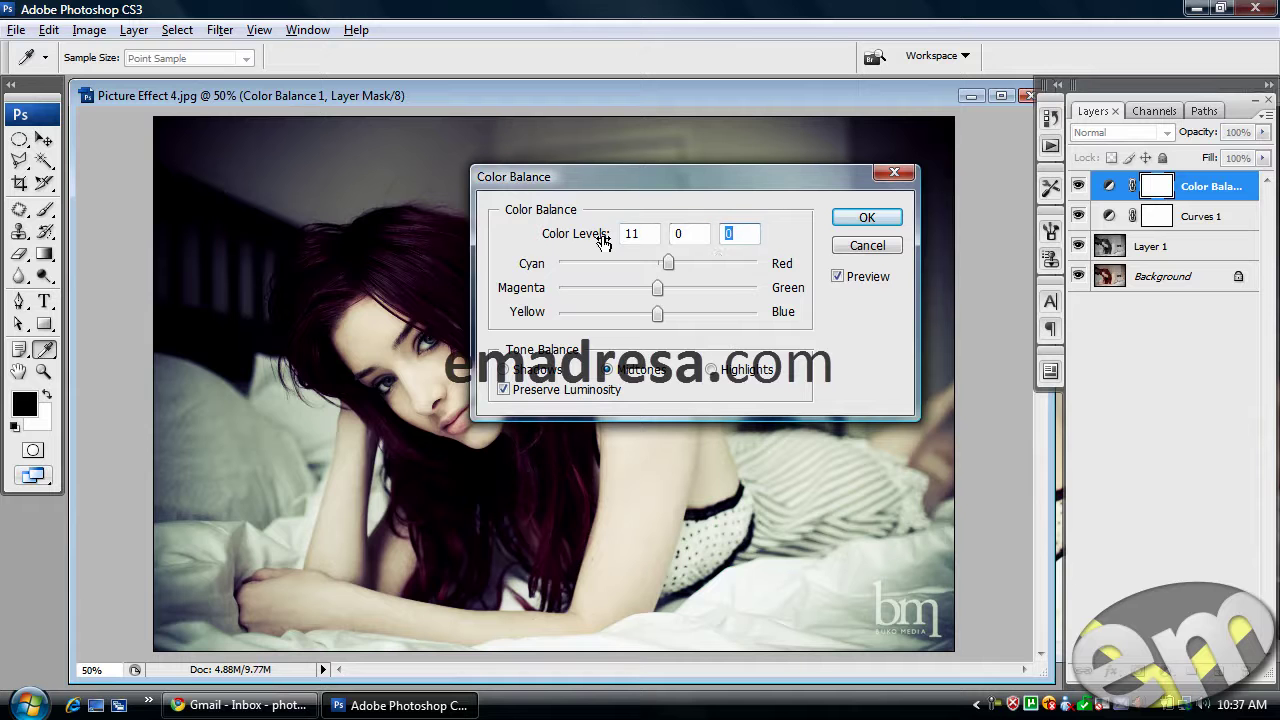
pyautogui.write('-9')
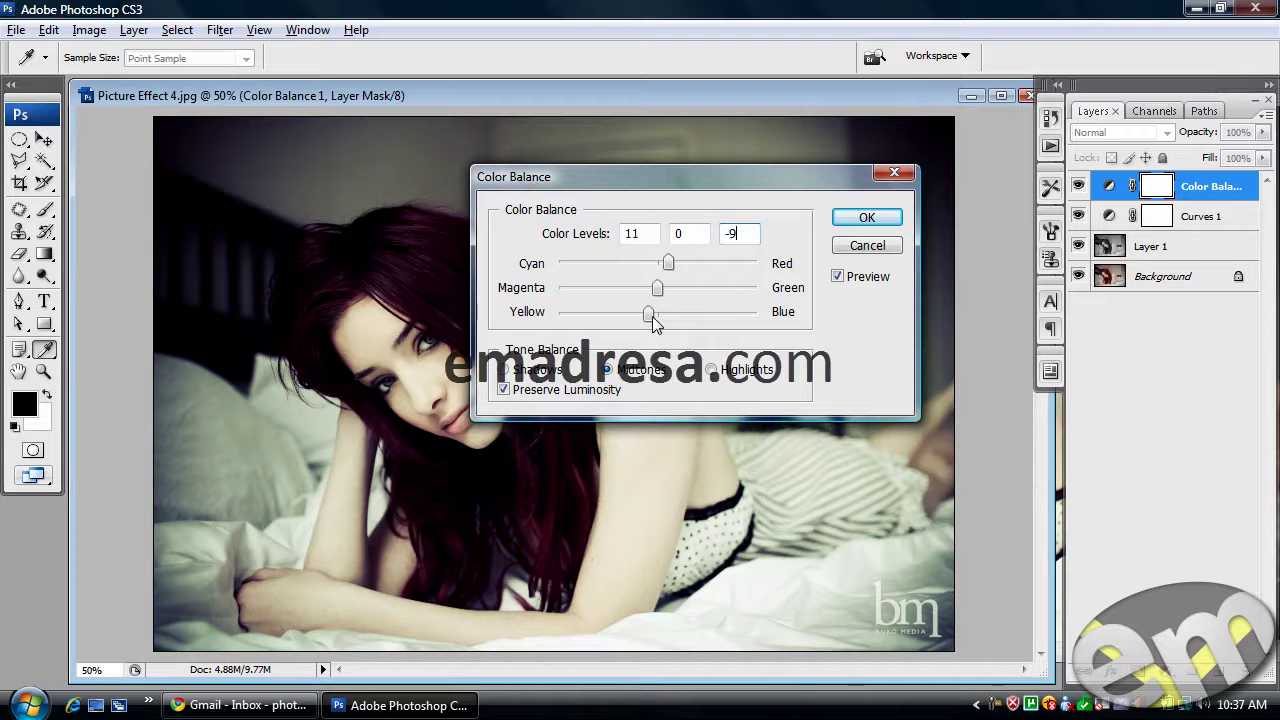
# - Set the highlights color levels to 12, 8, -7
pyautogui.click(713, 370)
pyautogui.moveTo(644, 236); pyautogui.dragTo(593, 236)
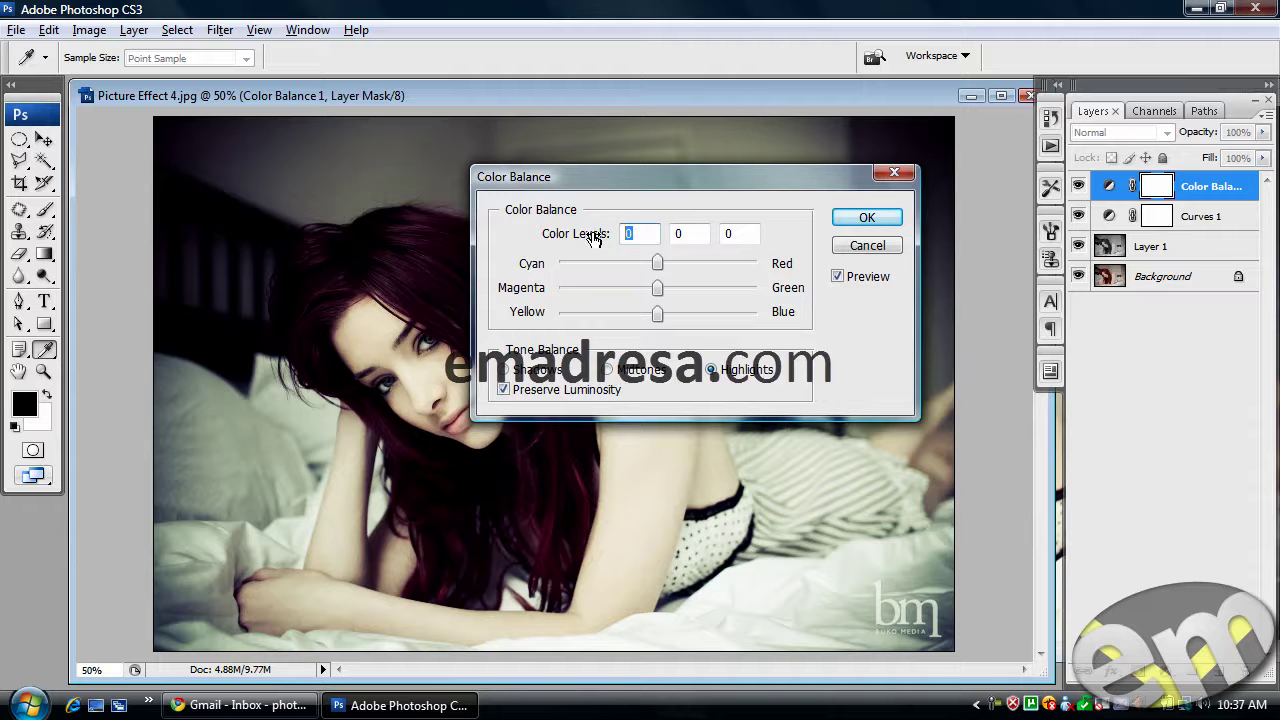
pyautogui.write('12')
pyautogui.press('Tab')
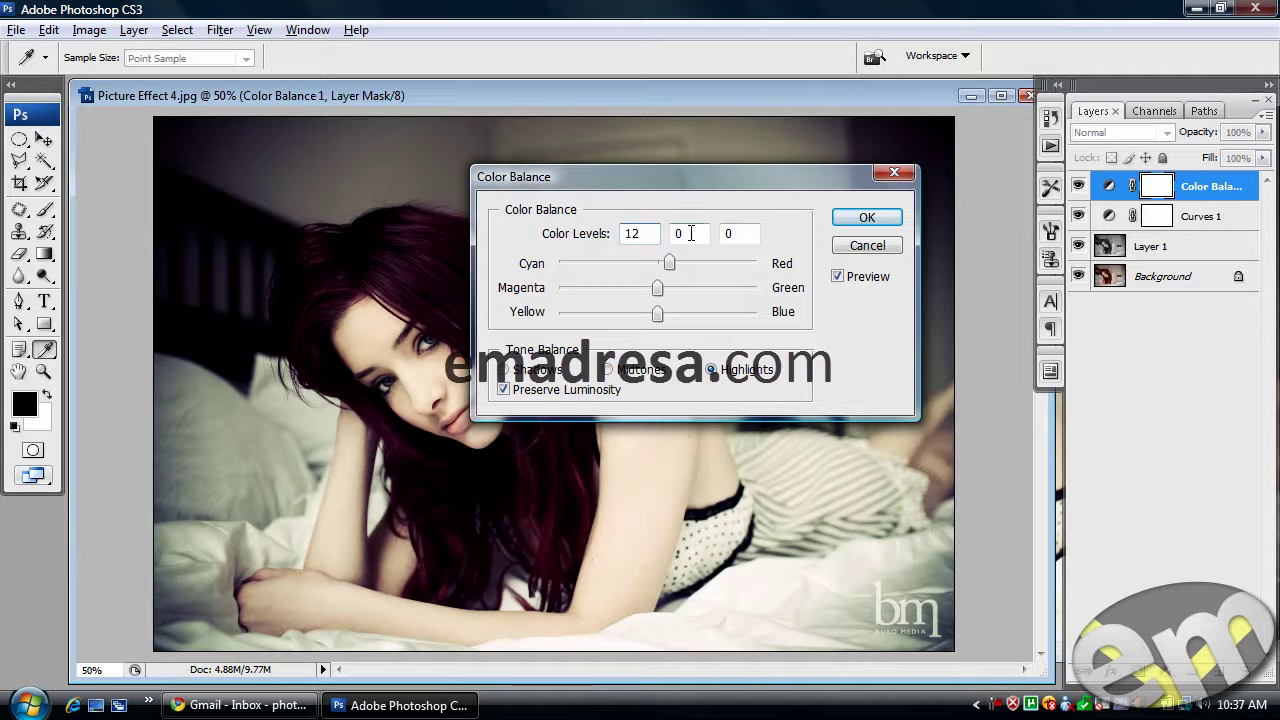
pyautogui.write('8')
pyautogui.press('Tab')
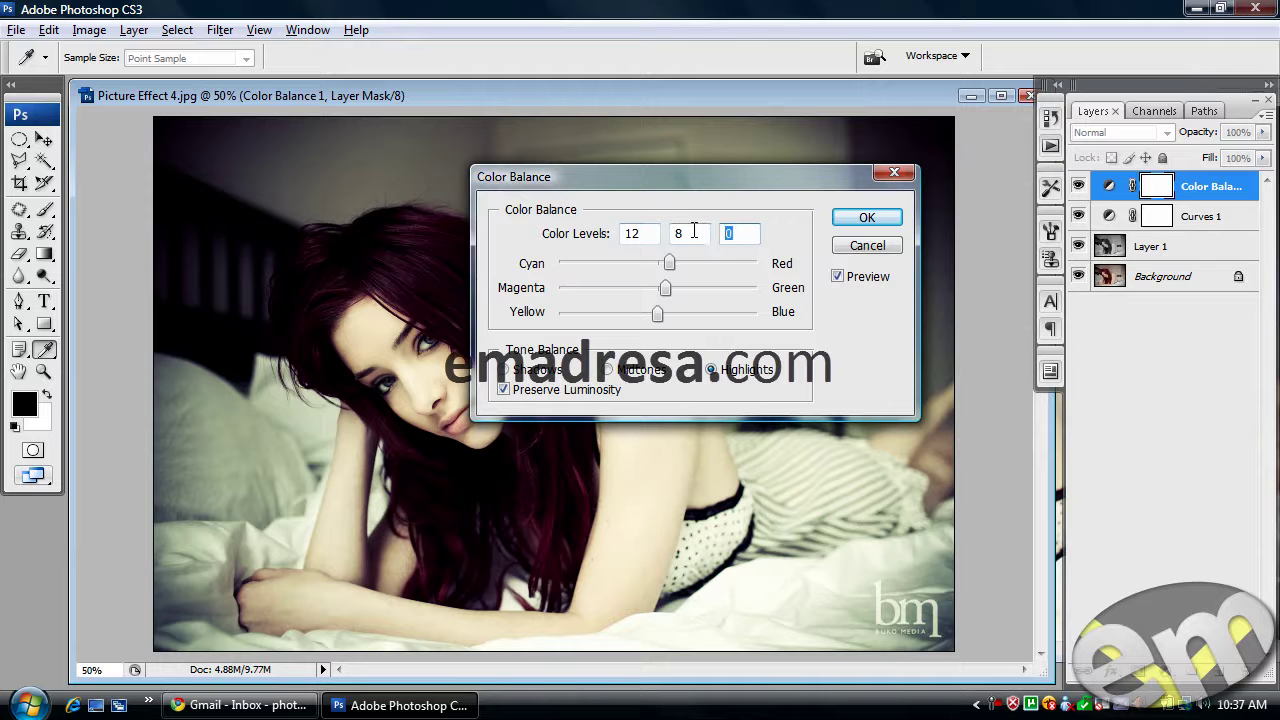
pyautogui.write('-7')
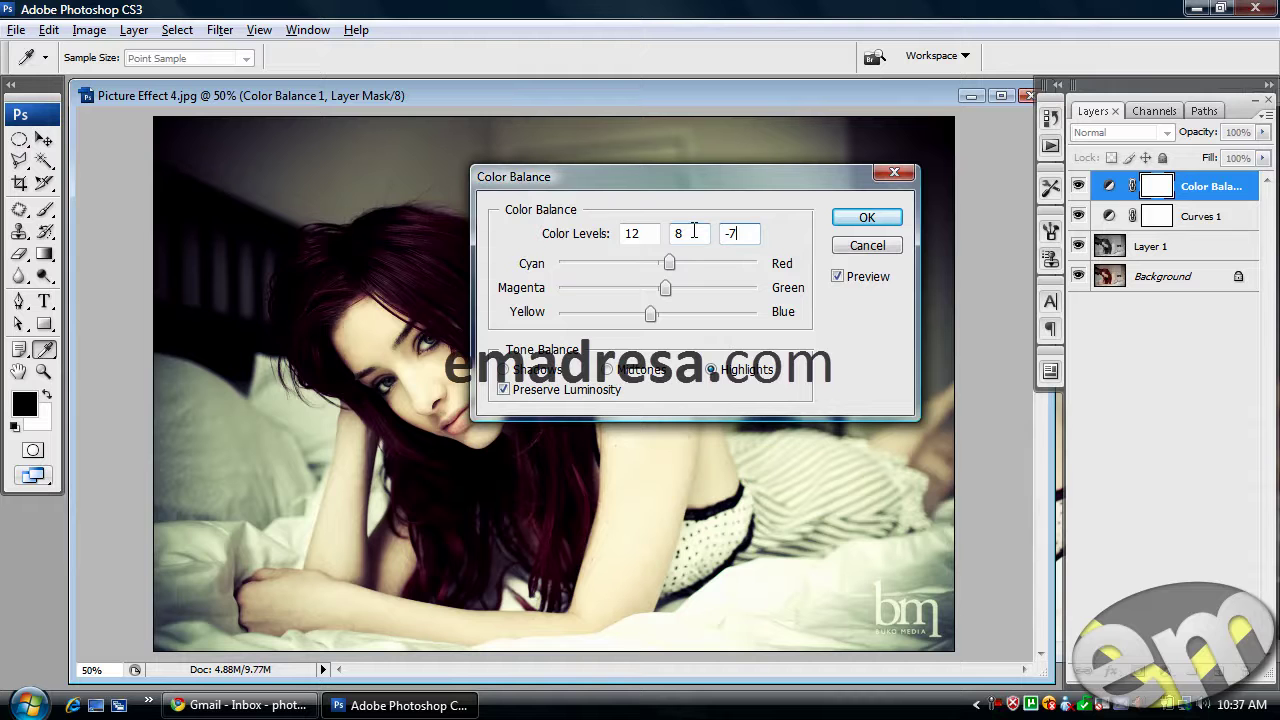
# - Apply the Color Balance settings and open the color-1.jpg and color-2.jpg swatch files
pyautogui.click(867, 217)
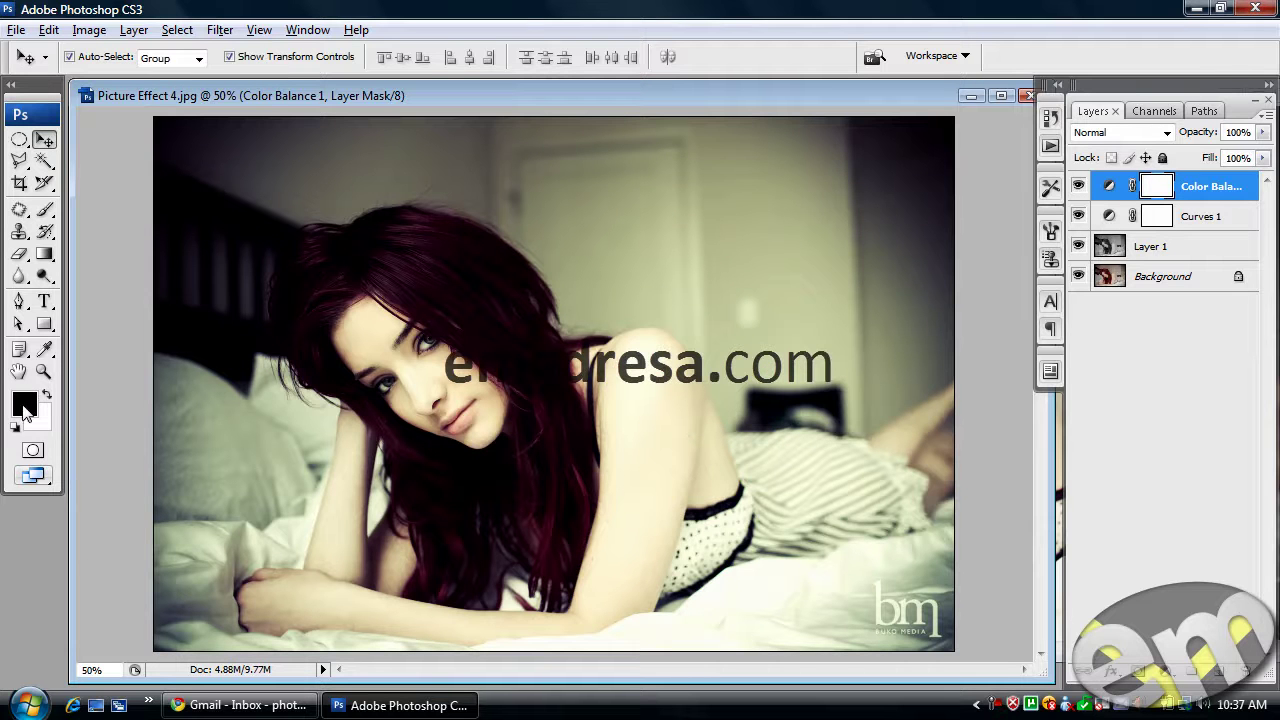
pyautogui.doubleClick(43, 553)
pyautogui.click(471, 295)
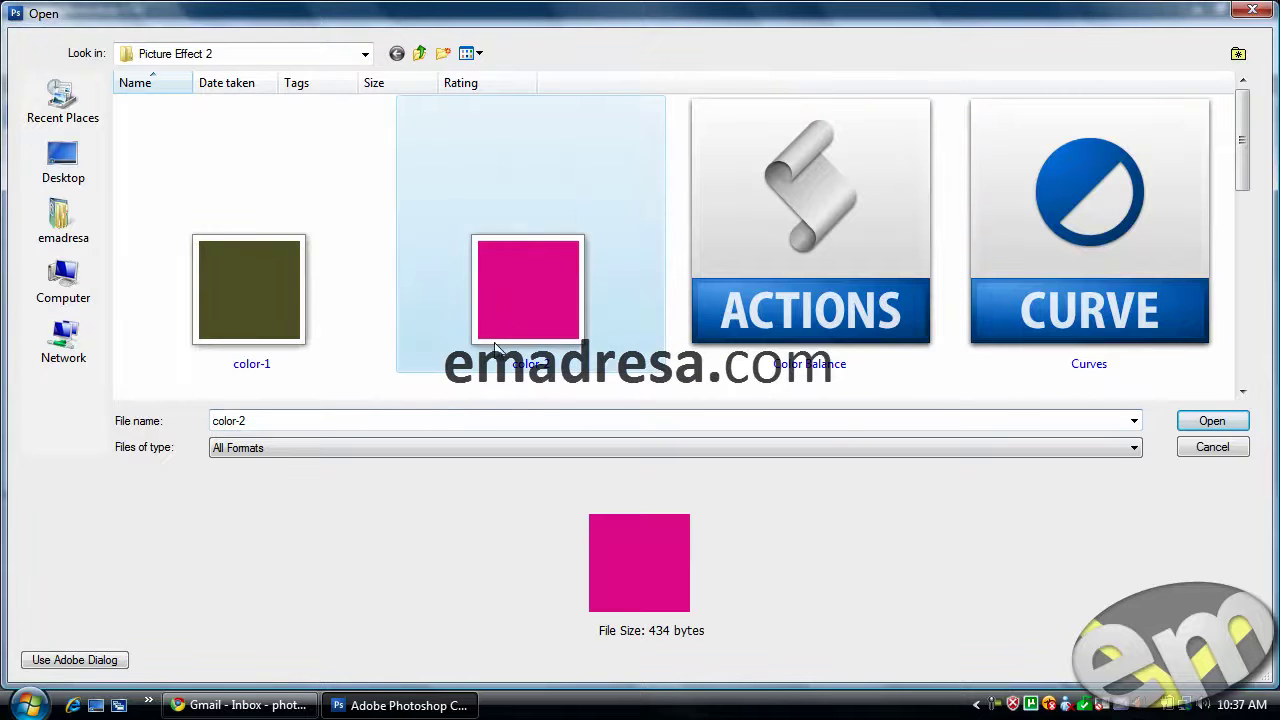
pyautogui.keyDown('ctrl'); pyautogui.click(306, 350); pyautogui.keyUp('ctrl')
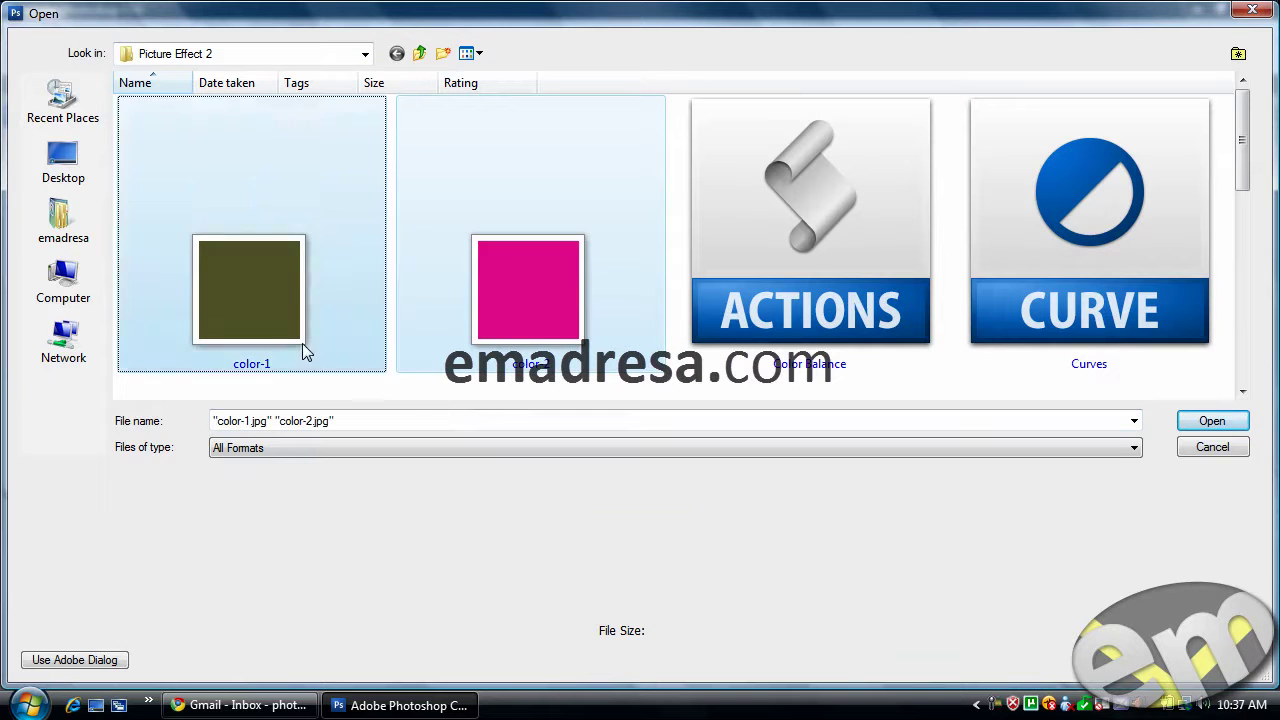
pyautogui.click(1230, 420)
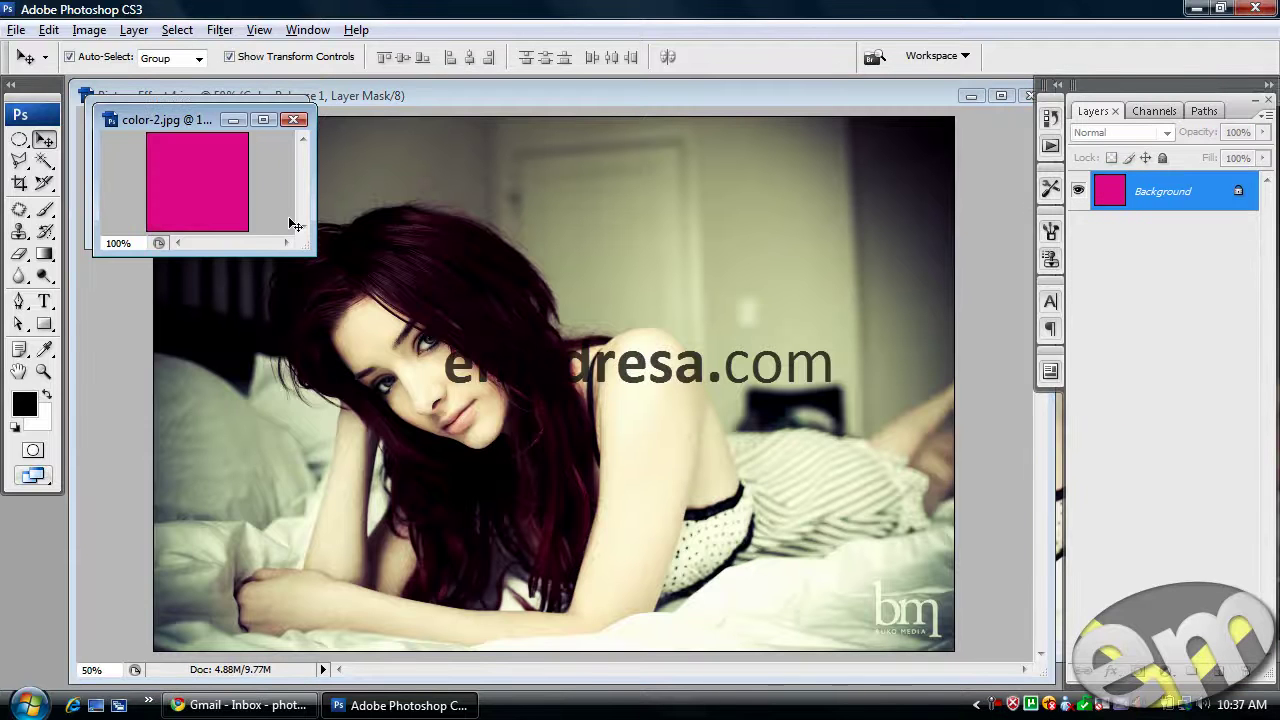
pyautogui.moveTo(181, 117); pyautogui.dragTo(276, 149)
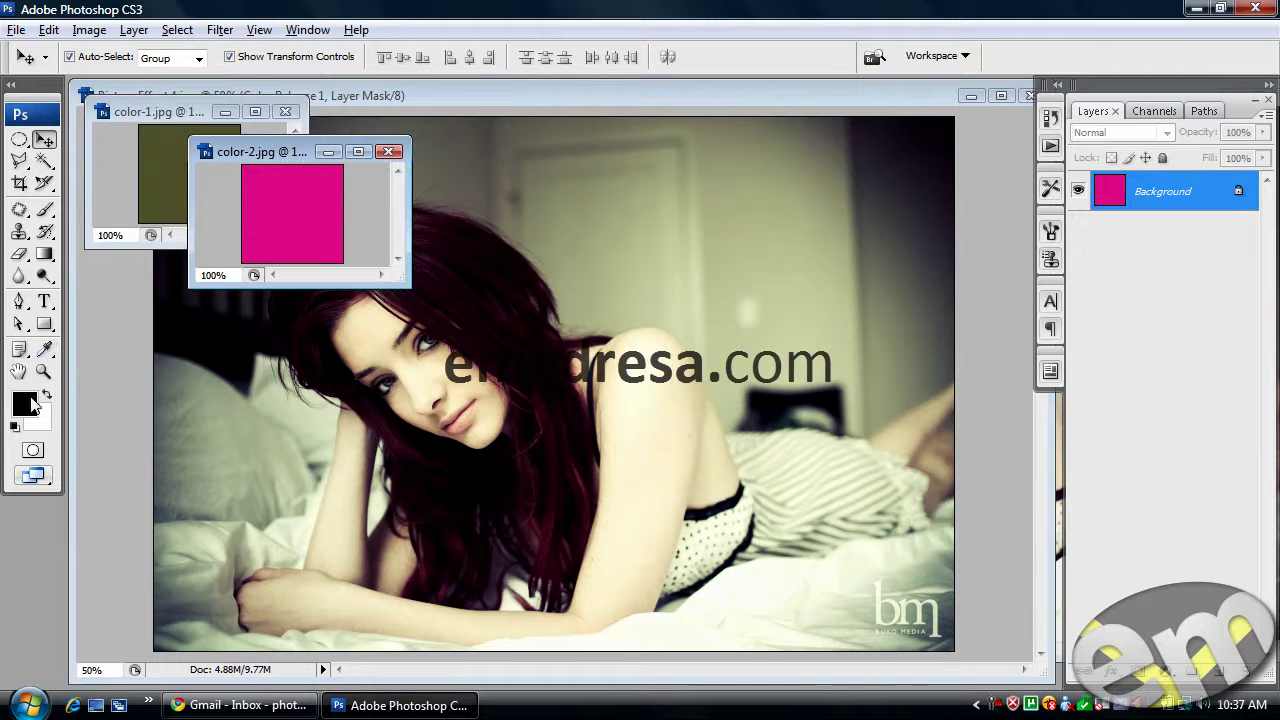
# - Sample olive 5a5b33 from color-1 as the foreground colour
pyautogui.click(25, 403)
pyautogui.click(163, 179)
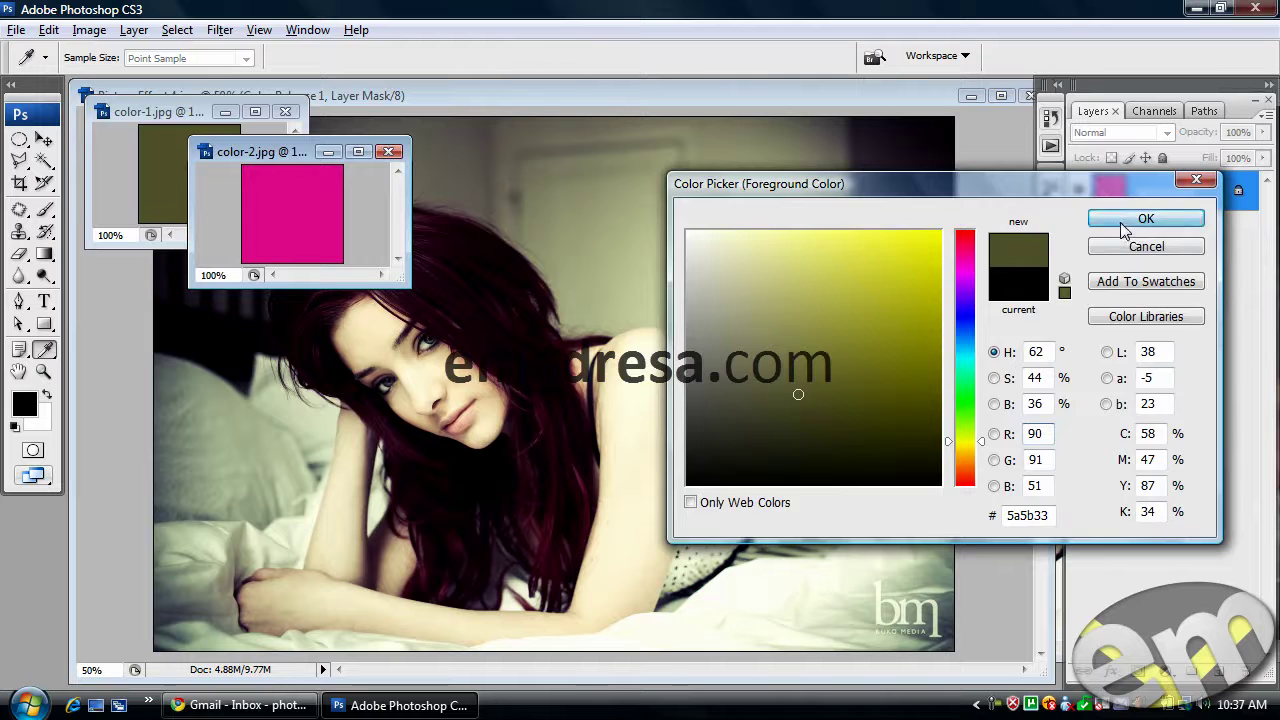
pyautogui.click(1146, 218)
pyautogui.press('v')
# - Sample magenta e81391 from color-2 as the background colour and close color-2
pyautogui.click(38, 416)
pyautogui.click(292, 213)
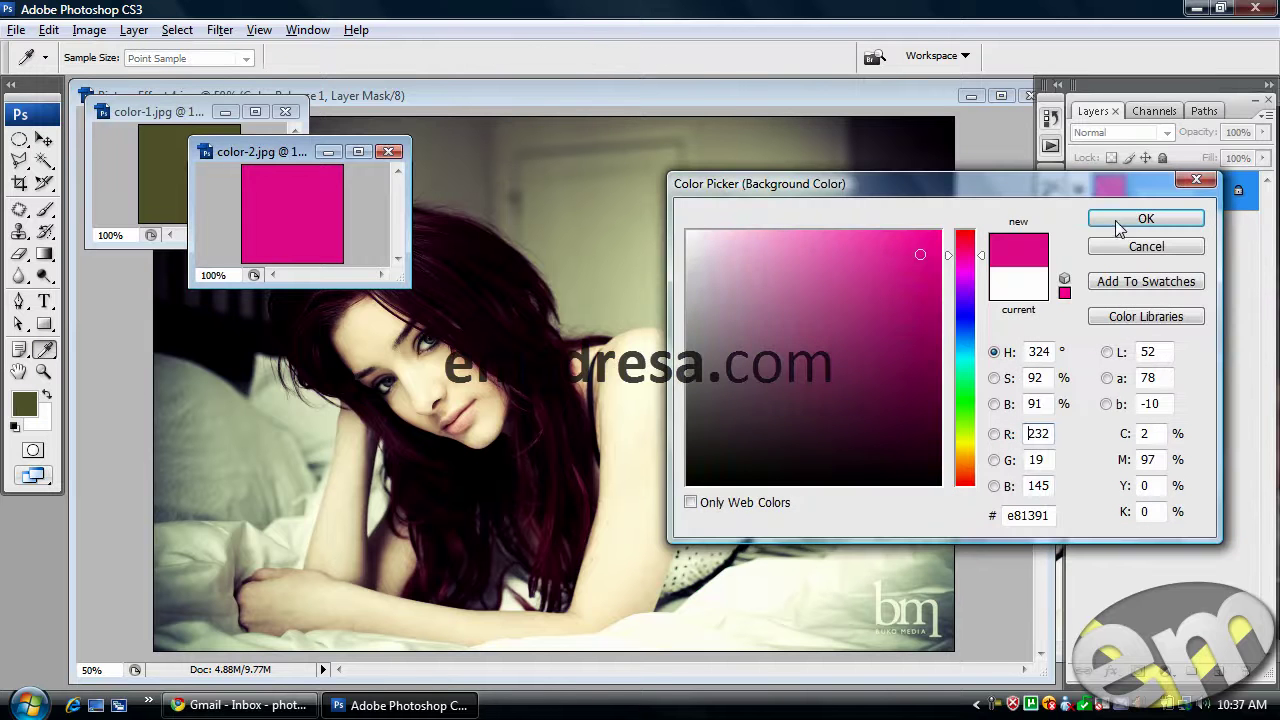
pyautogui.click(1146, 218)
pyautogui.click(391, 152)
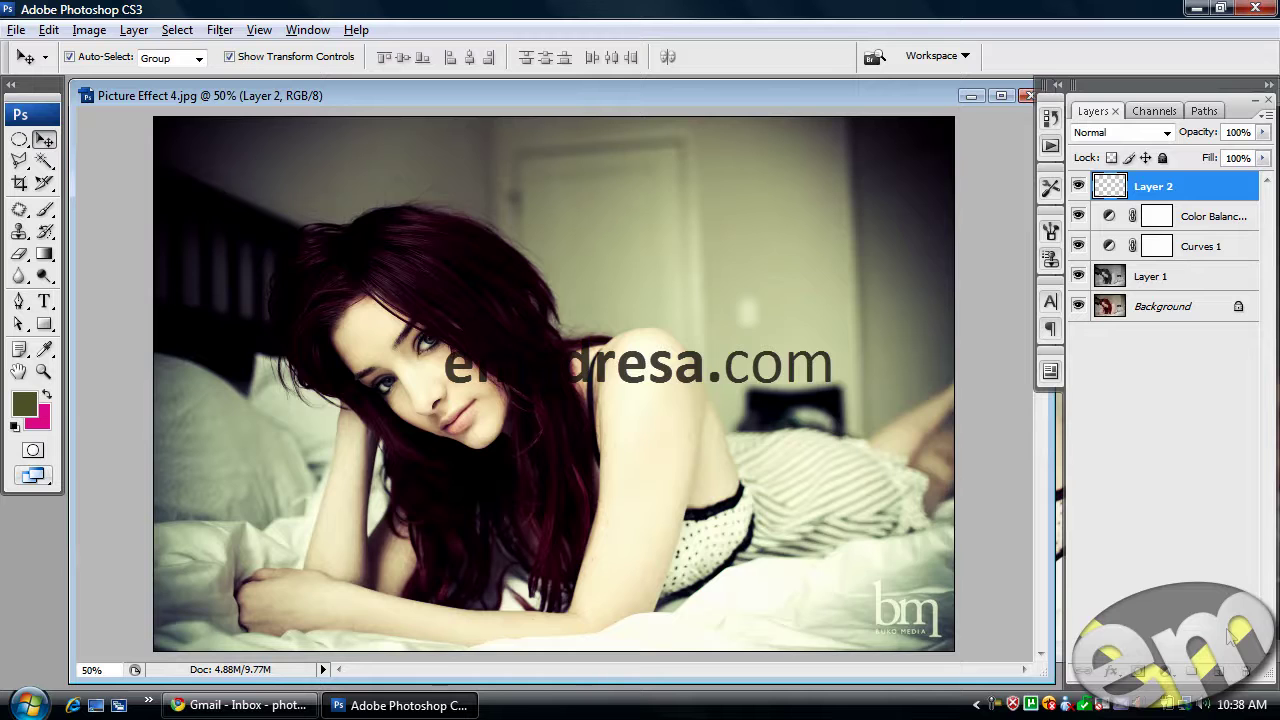
# - Fill Layer 2 with olive, blend it by Exclusion at 19% opacity, and add a new Layer 3
pyautogui.hotkey('alt', 'BackSpace')
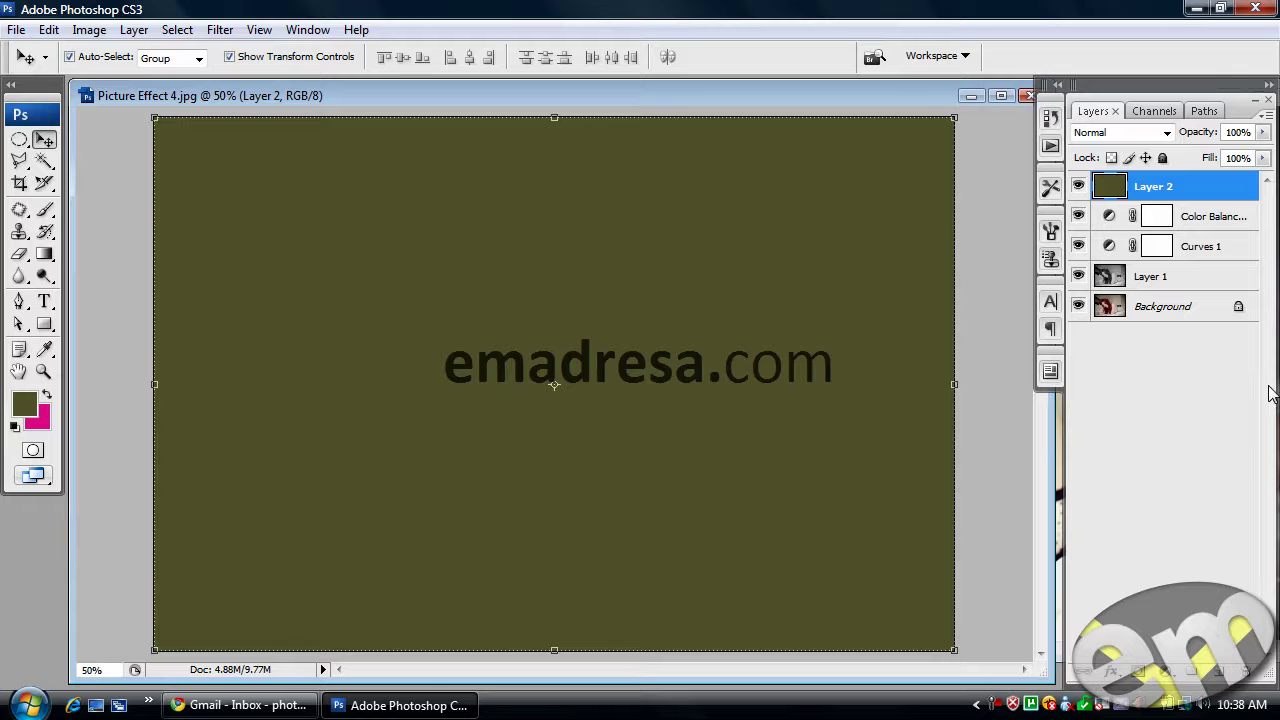
pyautogui.click(1130, 135)
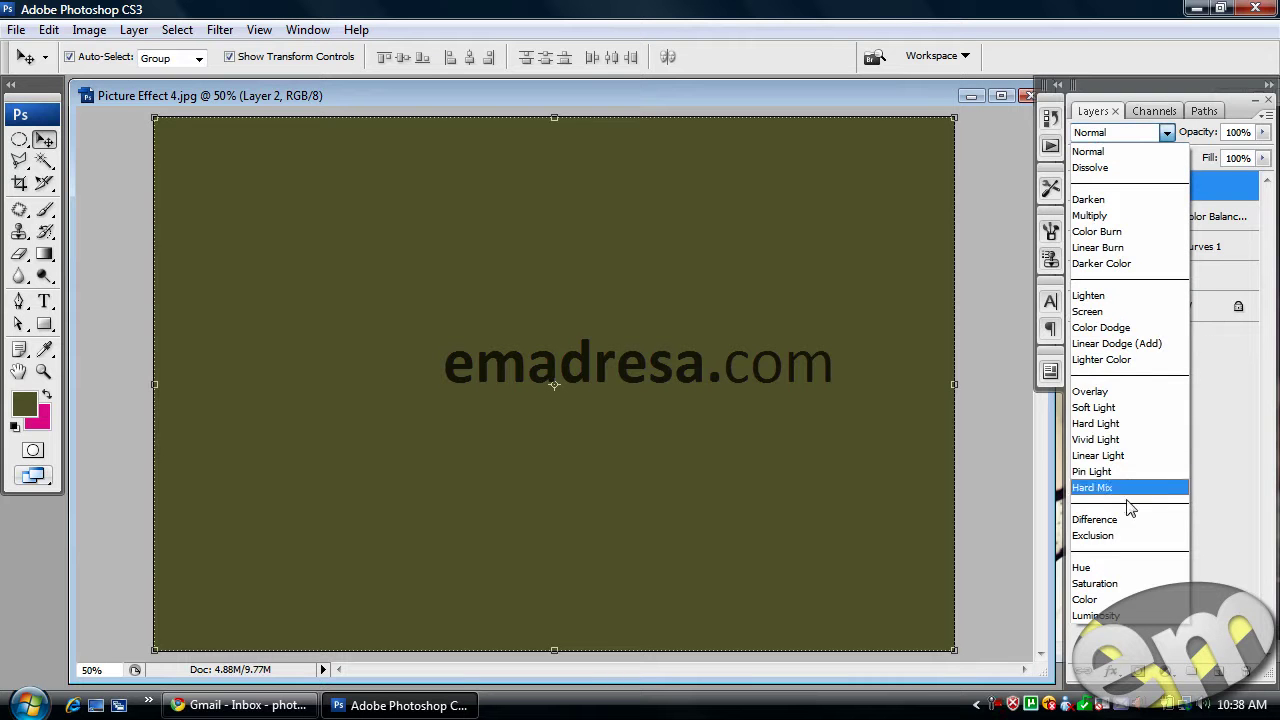
pyautogui.click(1123, 531)
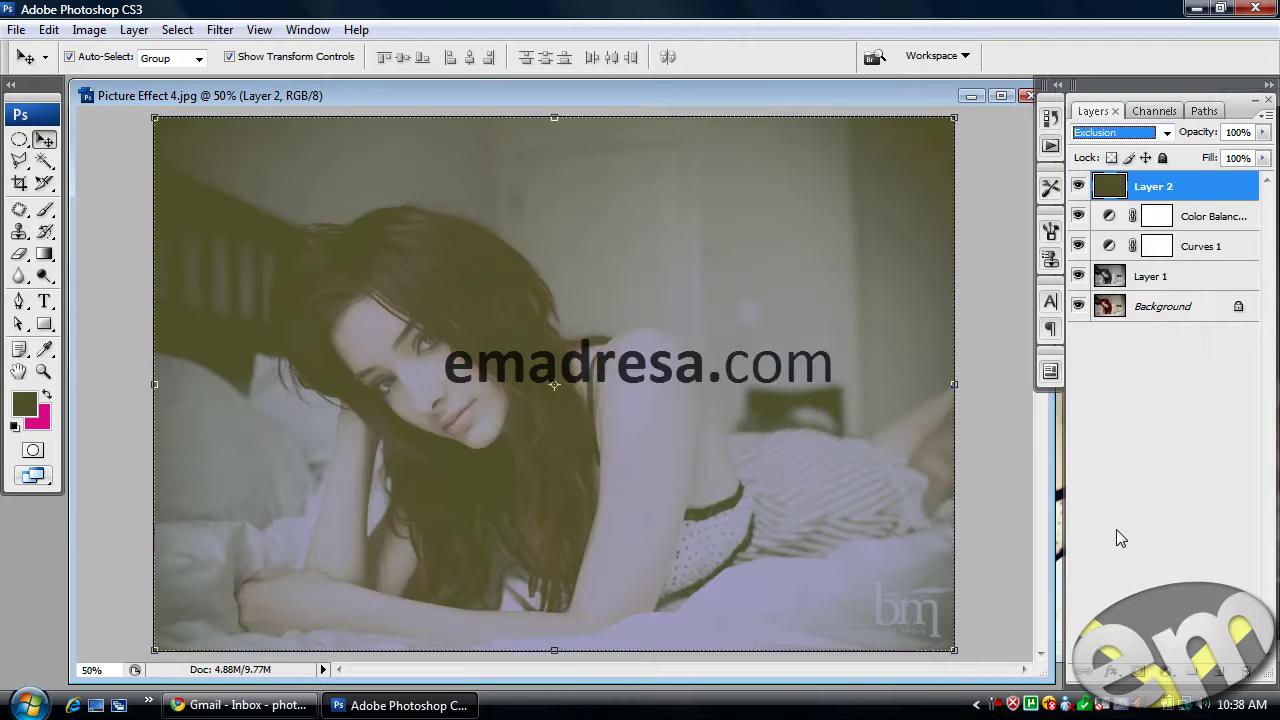
pyautogui.click(1263, 132)
pyautogui.moveTo(1262, 155); pyautogui.dragTo(1186, 155)
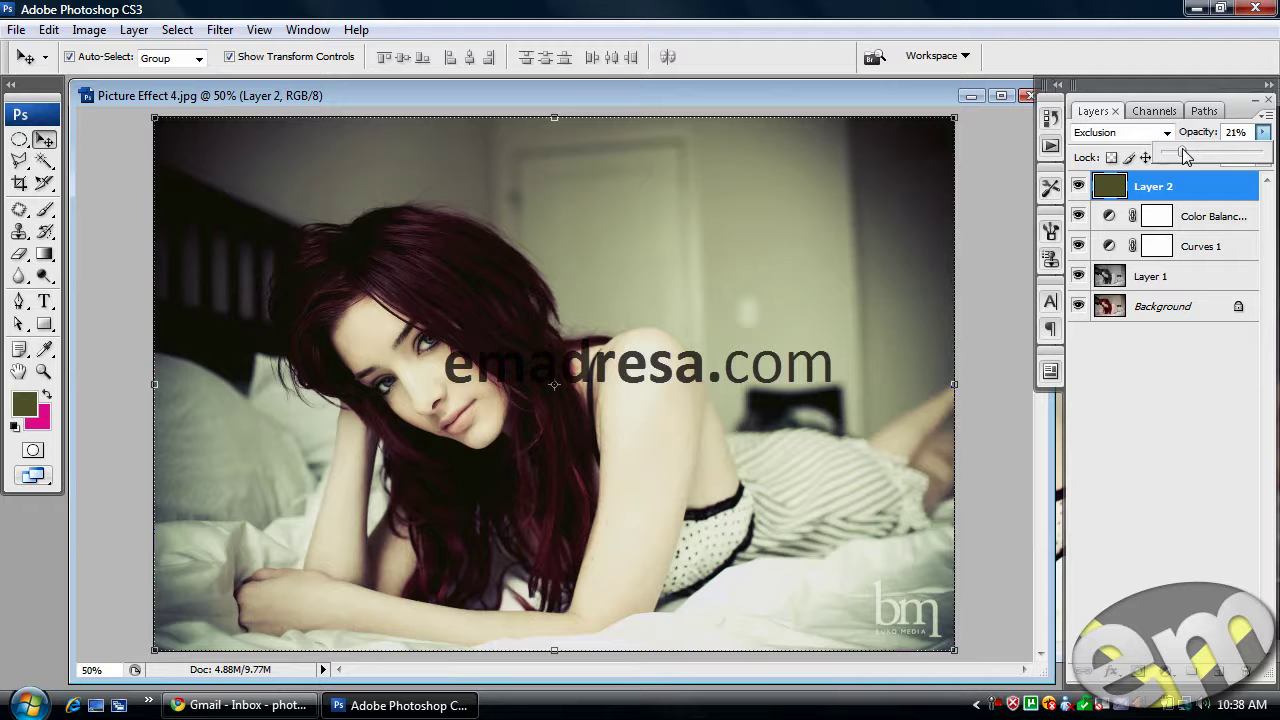
pyautogui.moveTo(1186, 156); pyautogui.dragTo(1183, 156)
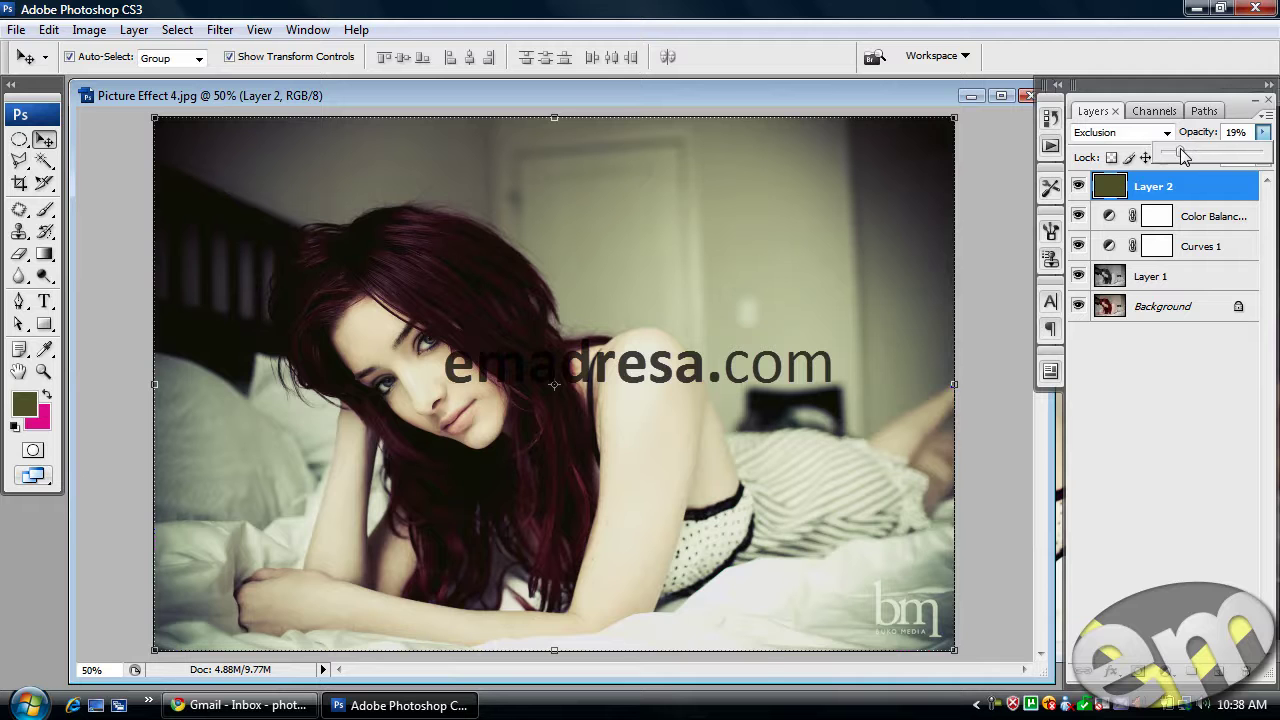
pyautogui.click(1191, 378)
pyautogui.click(1222, 676)
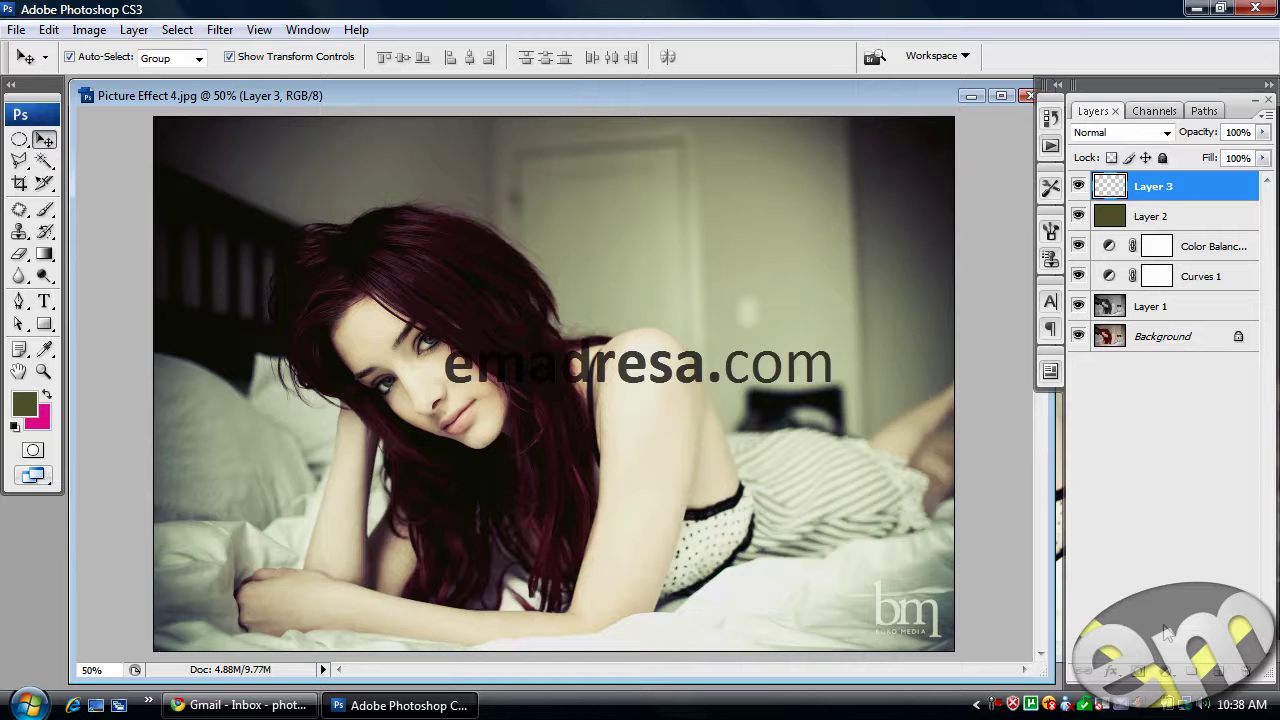
# - Fill Layer 3 with magenta and set it to Overlay at 20% opacity
pyautogui.hotkey('ctrl', 'BackSpace')
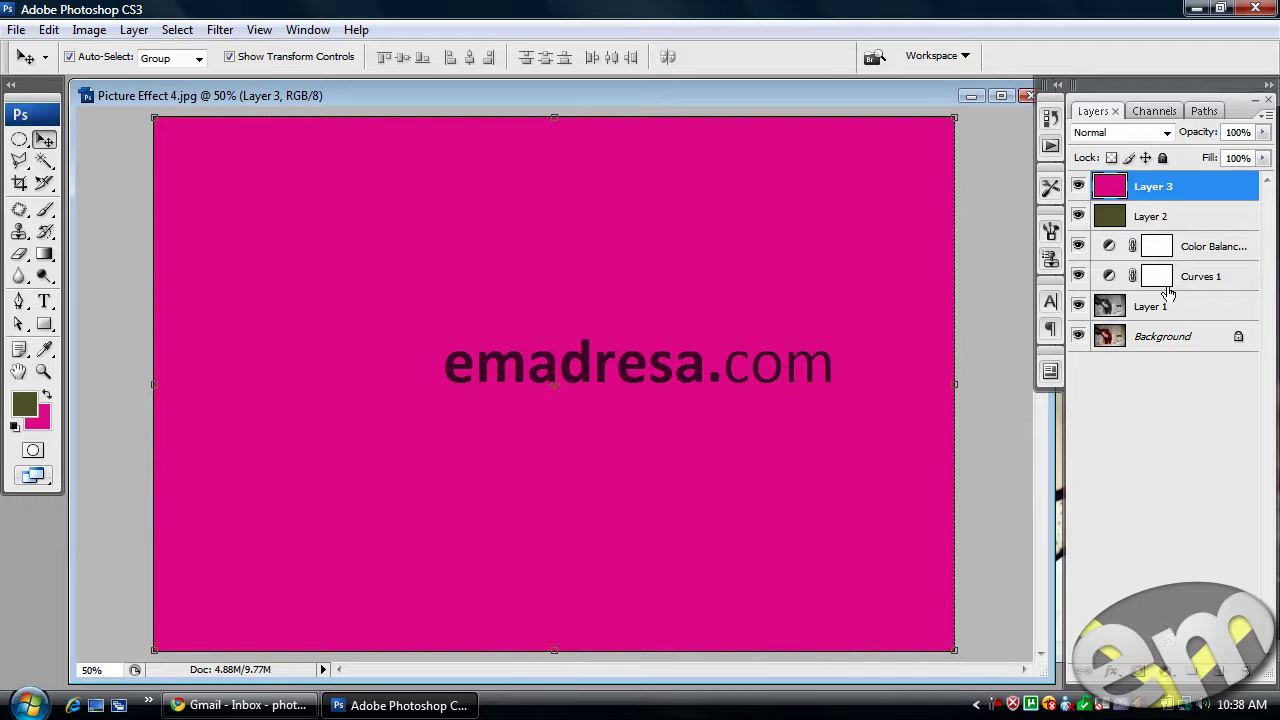
pyautogui.click(1122, 133)
pyautogui.click(1112, 393)
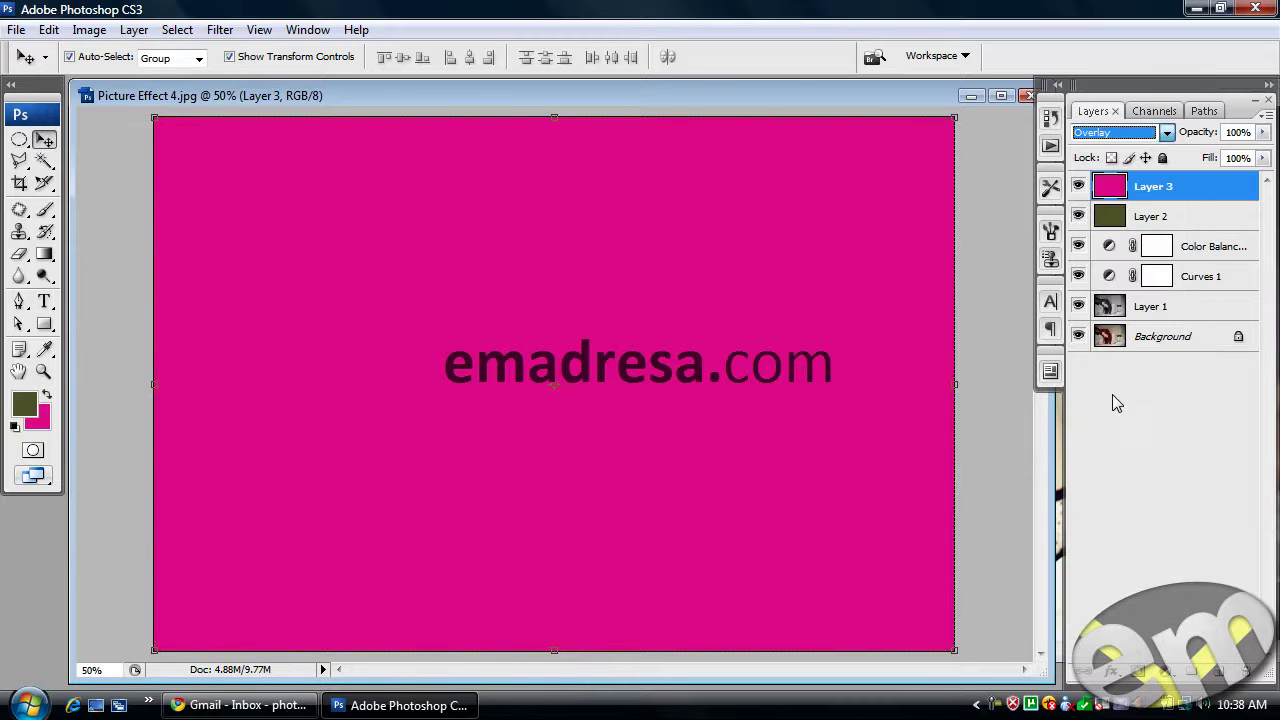
pyautogui.click(1245, 133)
pyautogui.write('20')
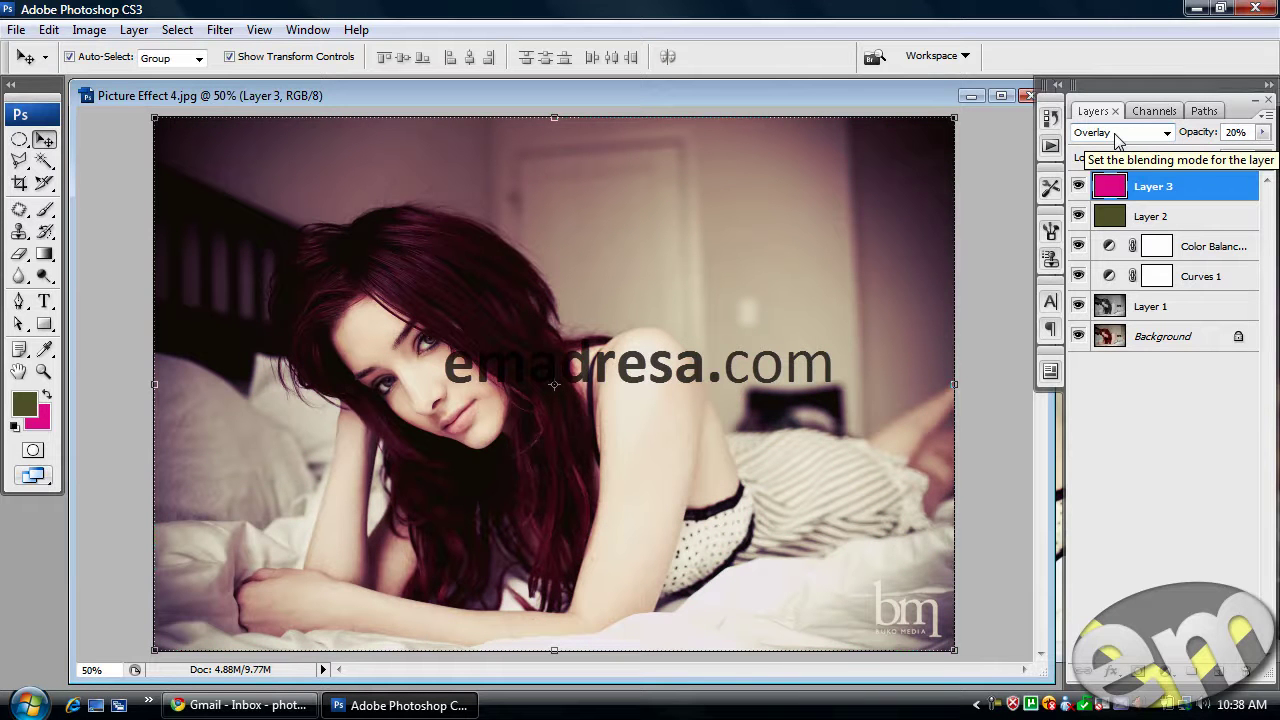
# - Open Texture.jpg and drag it into the portrait as a new layer
pyautogui.doubleClick(24, 549)
pyautogui.click(485, 385)
pyautogui.scroll(-2, 485, 385)
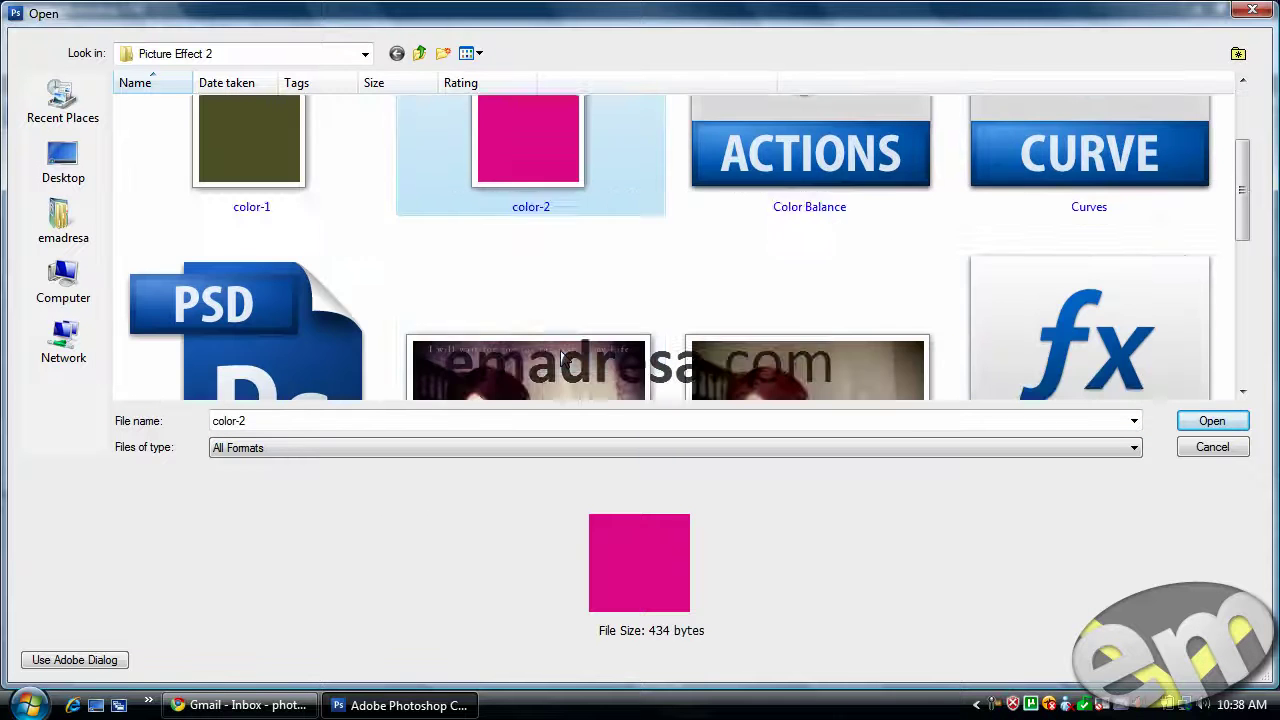
pyautogui.scroll(-2, 485, 385)
pyautogui.scroll(-3, 485, 385)
pyautogui.click(300, 335)
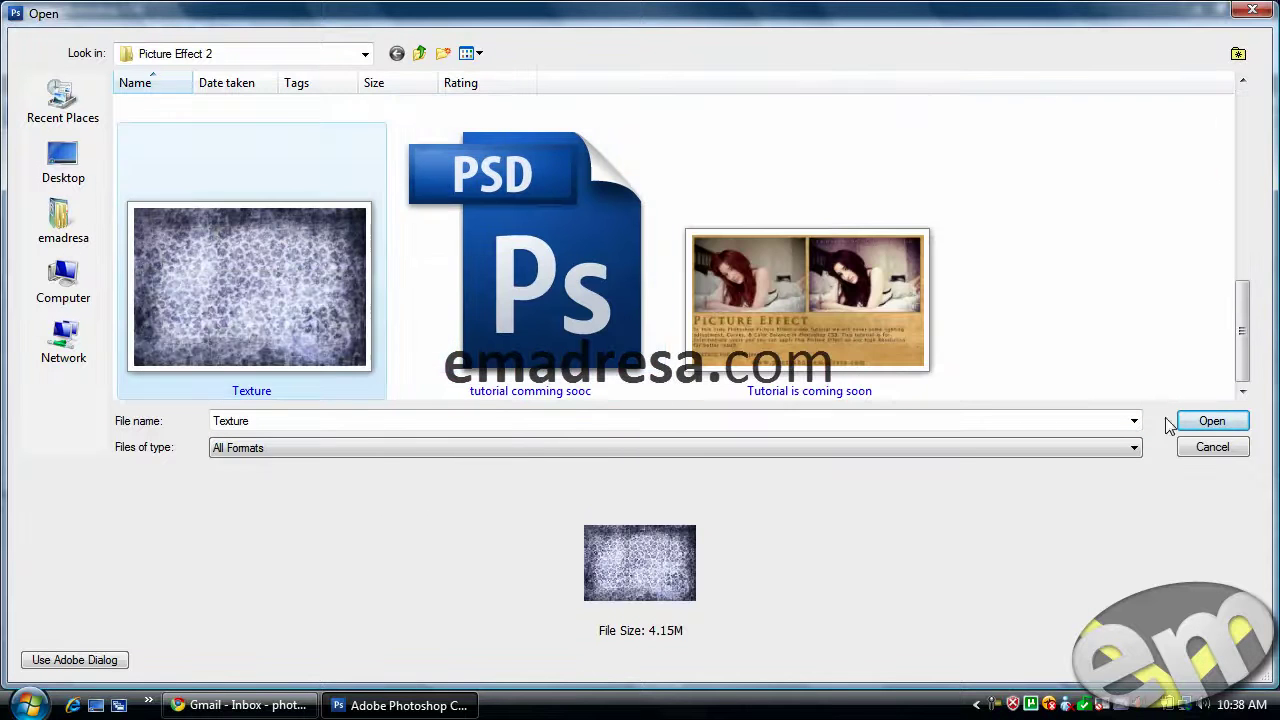
pyautogui.click(1206, 421)
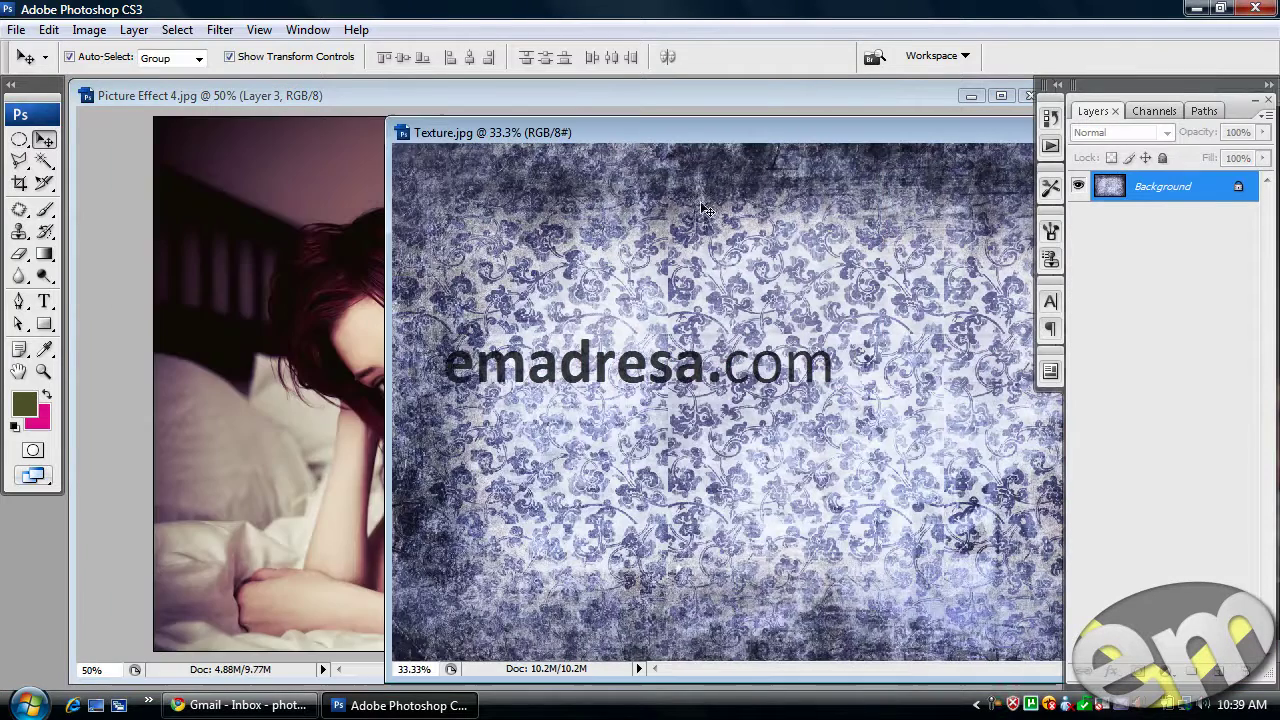
pyautogui.moveTo(479, 126); pyautogui.dragTo(619, 132)
pyautogui.moveTo(619, 244); pyautogui.dragTo(320, 258)
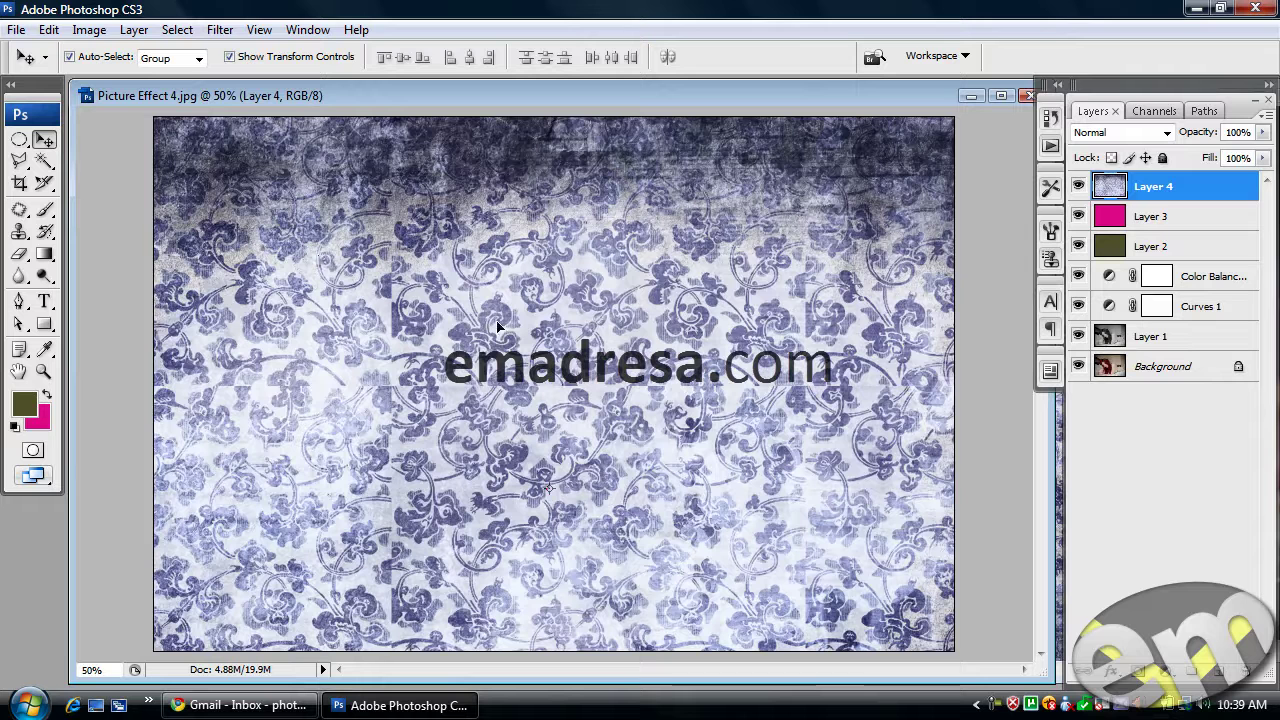
# - Center Layer 4 on the photo and scale it down to 71.6% to fit the canvas
pyautogui.click(308, 29)
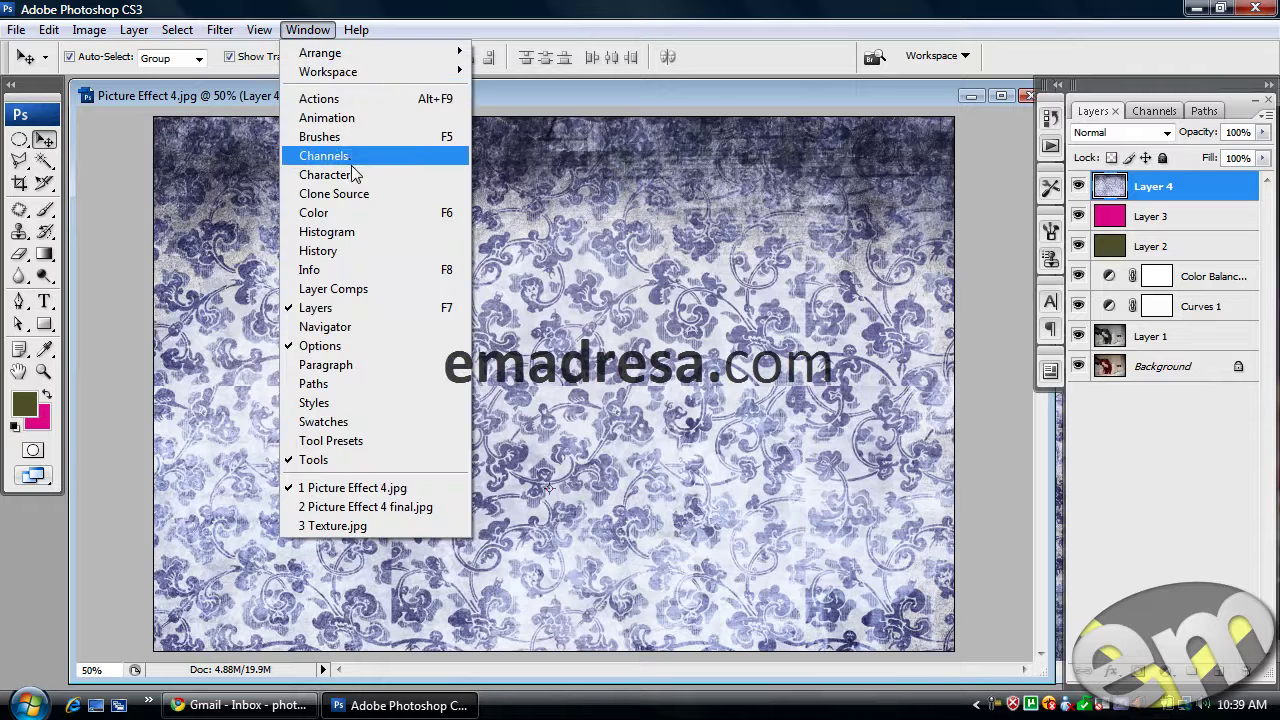
pyautogui.click(345, 326)
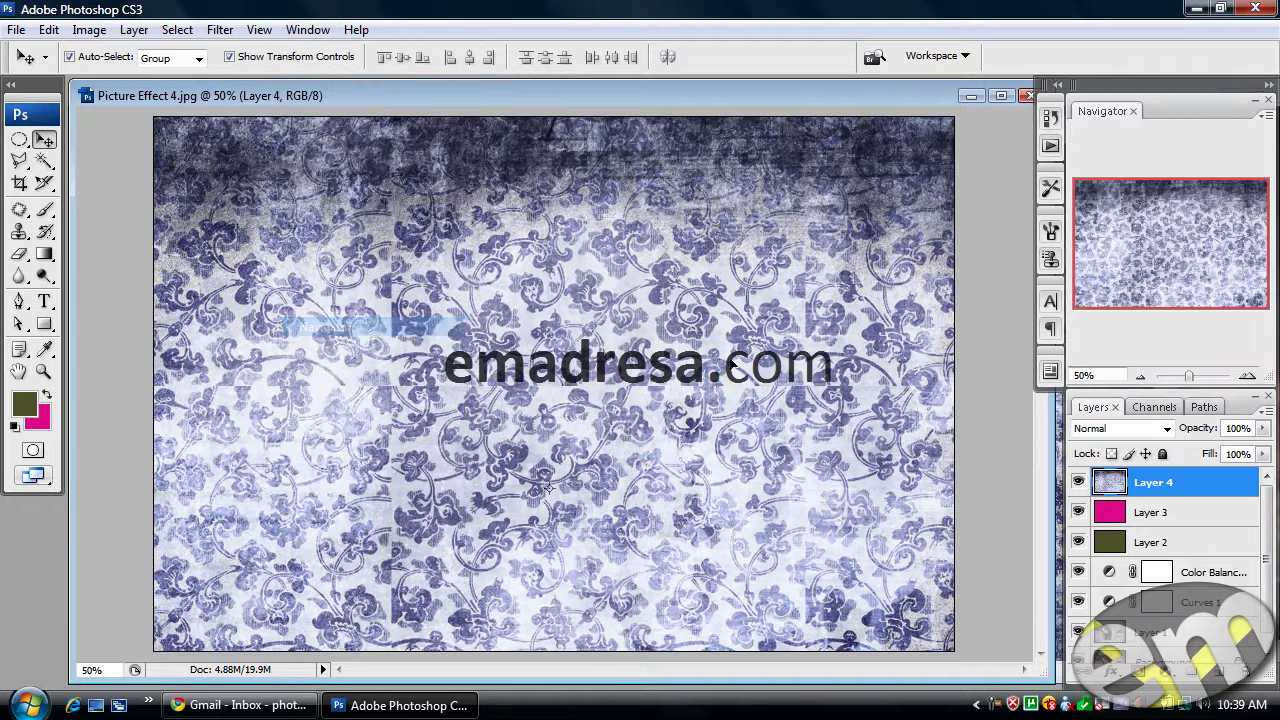
pyautogui.moveTo(1189, 377); pyautogui.dragTo(1184, 378)
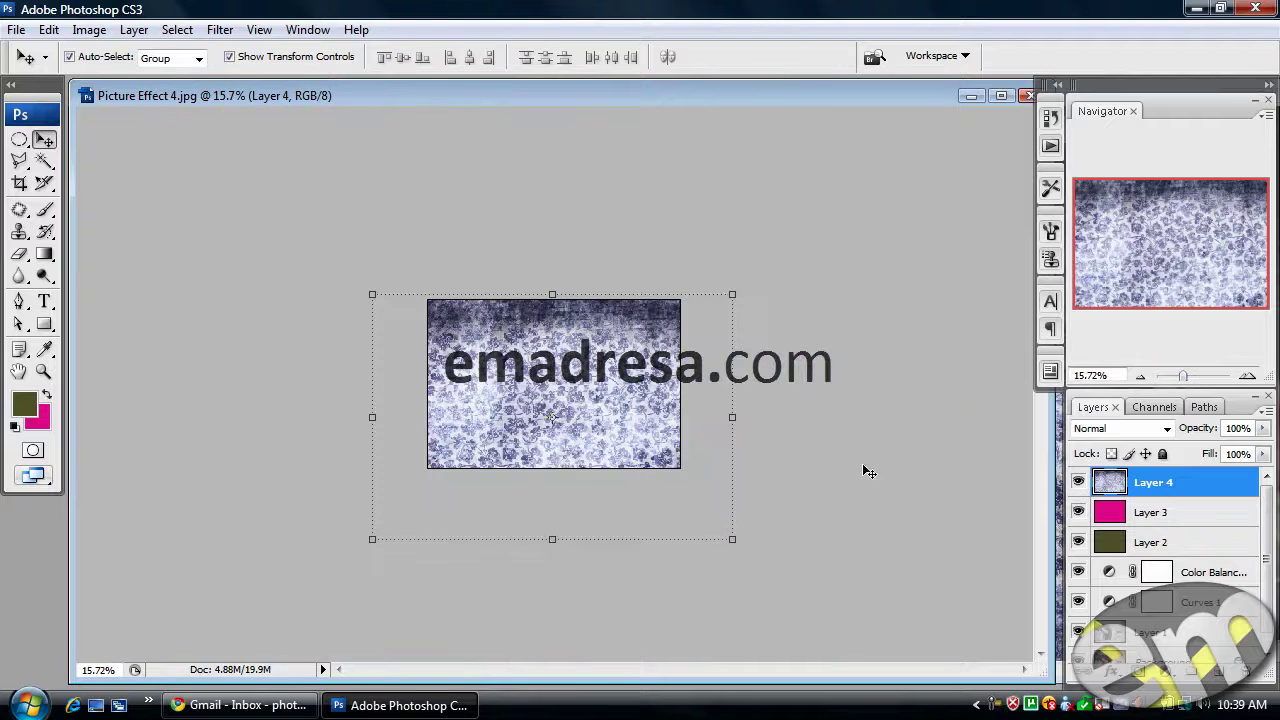
pyautogui.scroll(-1, 1160, 580)
pyautogui.keyDown('ctrl'); pyautogui.click(1160, 648); pyautogui.keyUp('ctrl')
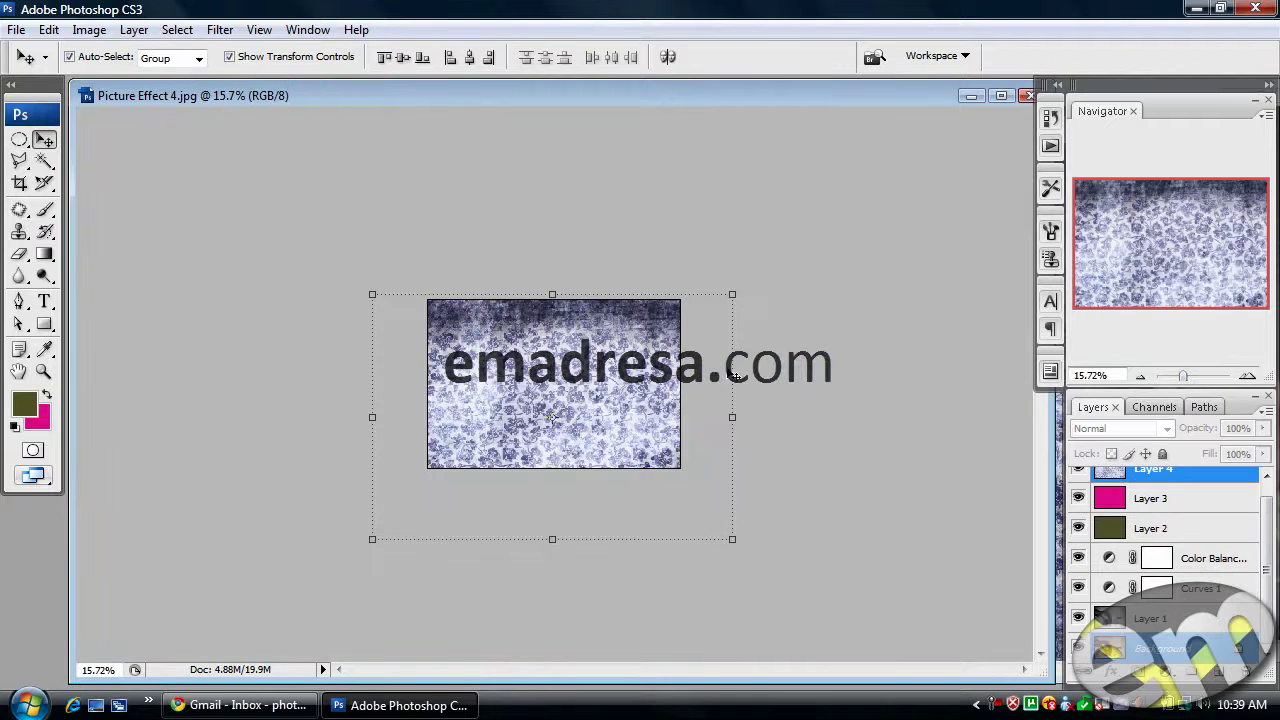
pyautogui.click(408, 57)
pyautogui.click(470, 58)
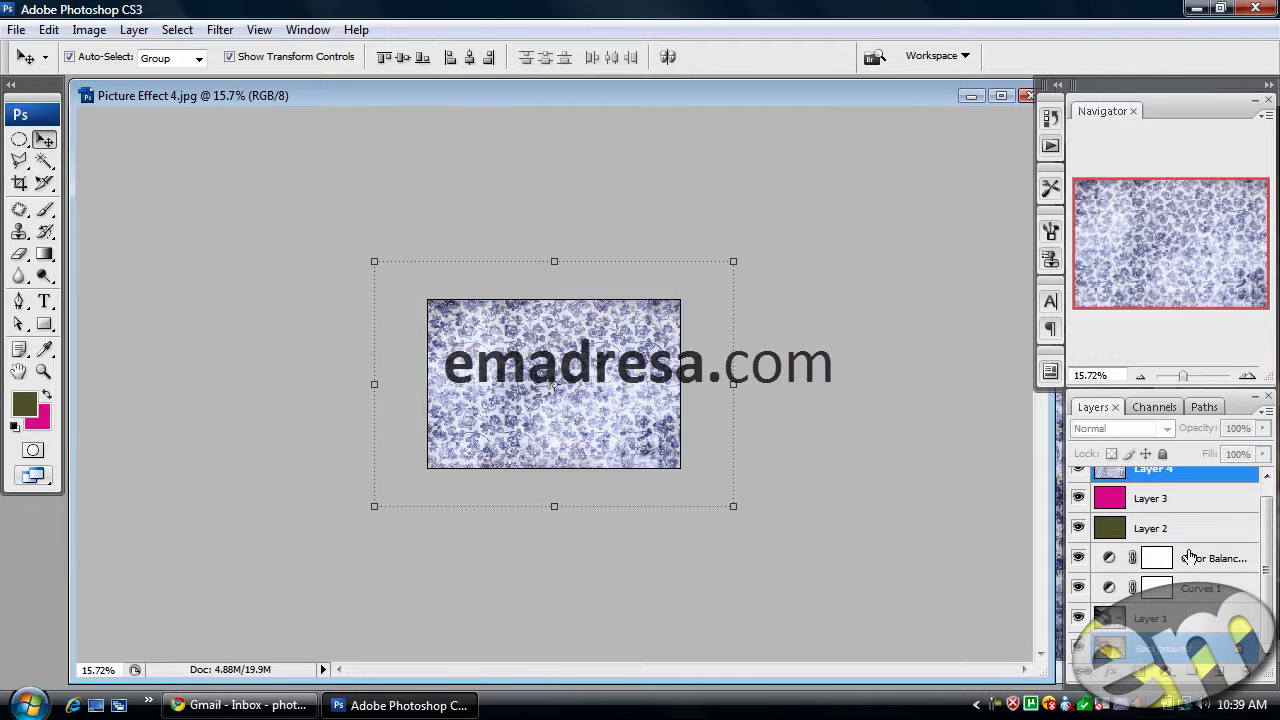
pyautogui.click(1210, 478)
pyautogui.click(732, 262)
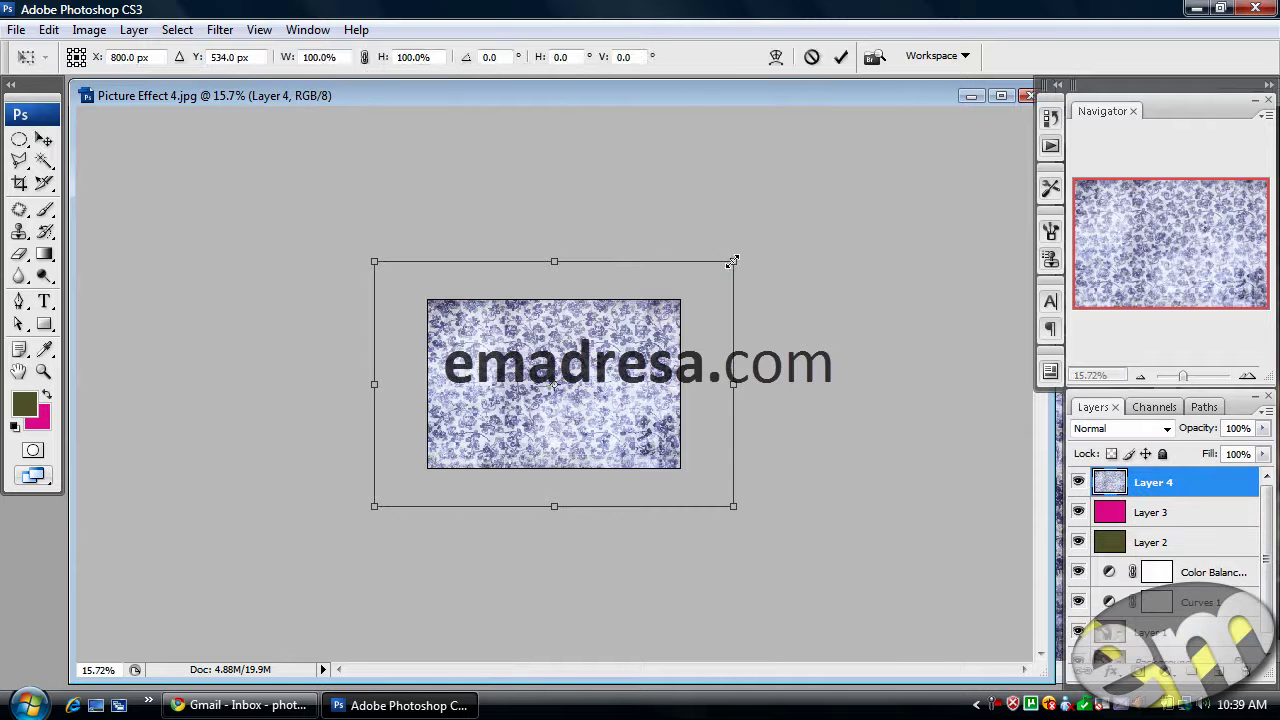
pyautogui.moveTo(732, 262); pyautogui.dragTo(676, 288)
pyautogui.press('Return')
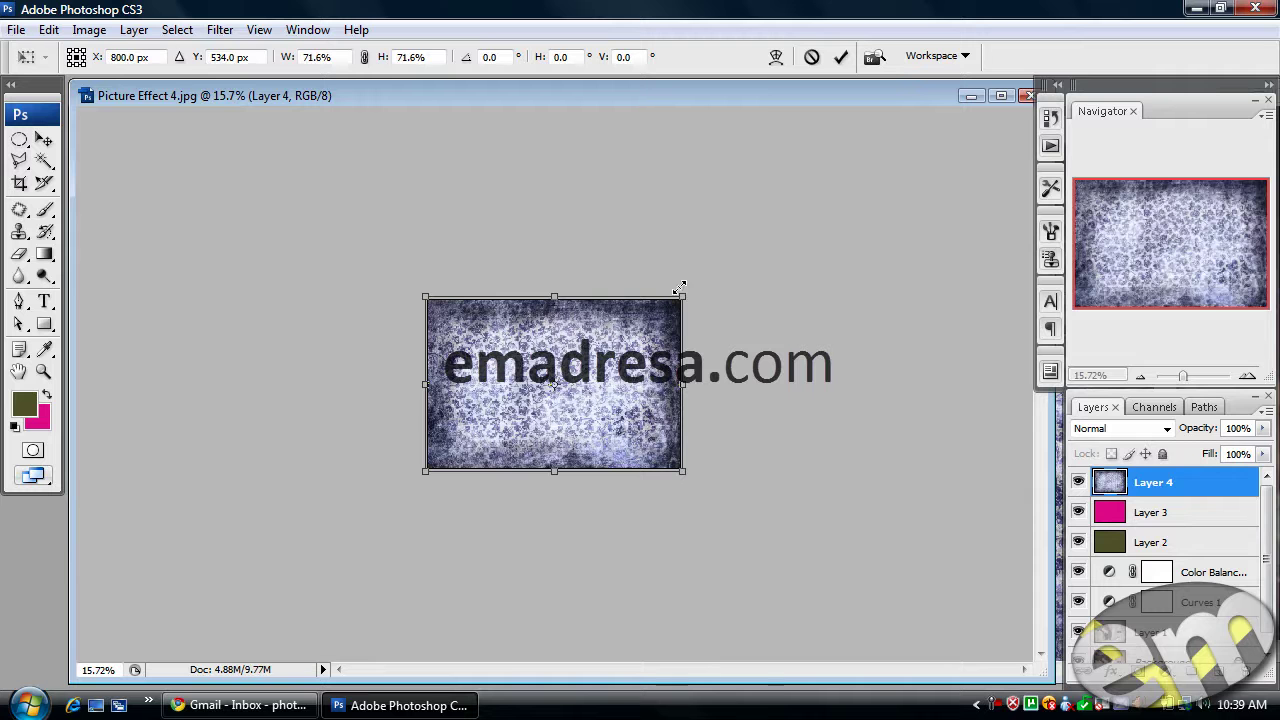
# - Reset the view to 100%, zoom out to 50%, and close the Navigator panel
pyautogui.click(1115, 375)
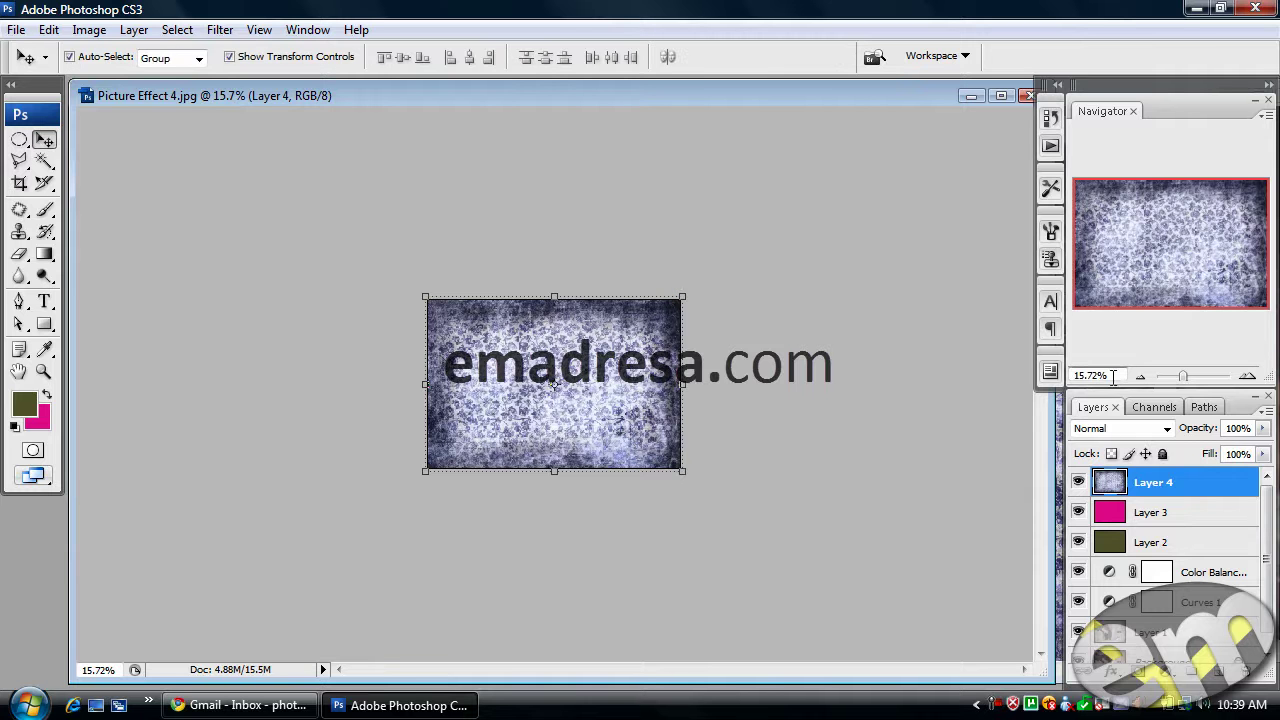
pyautogui.write('100')
pyautogui.press('Return')
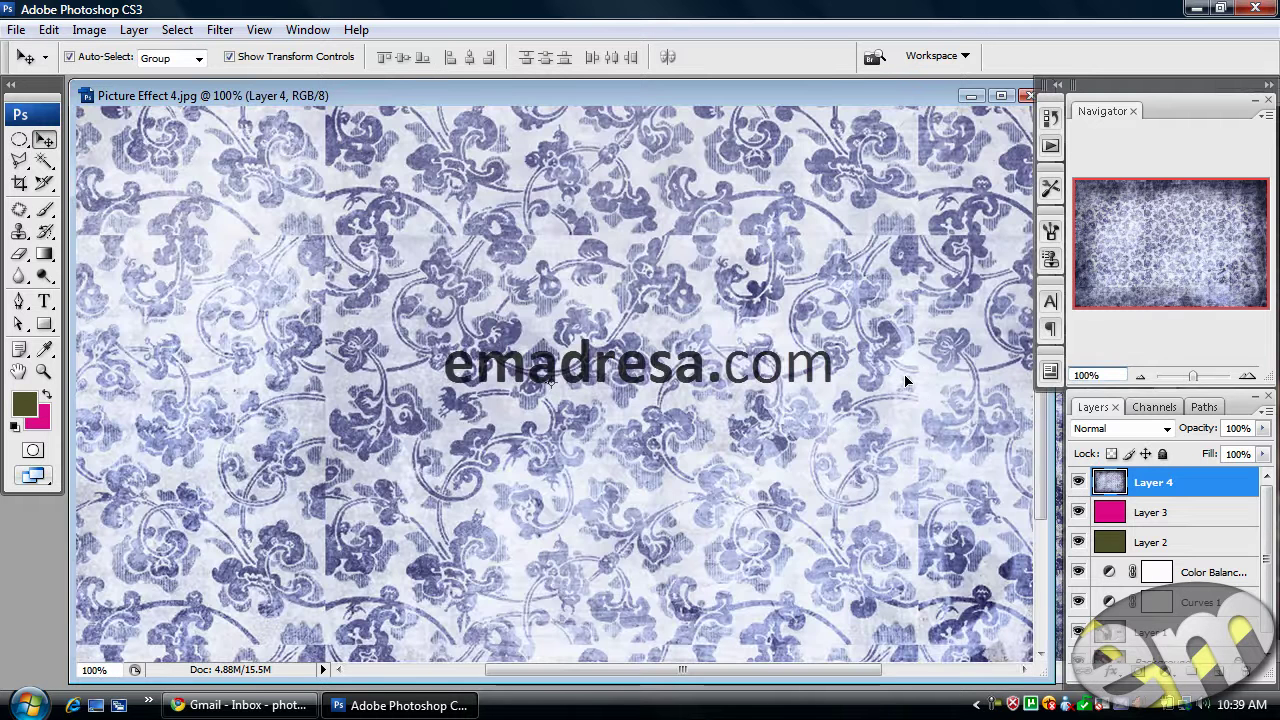
pyautogui.press('z')
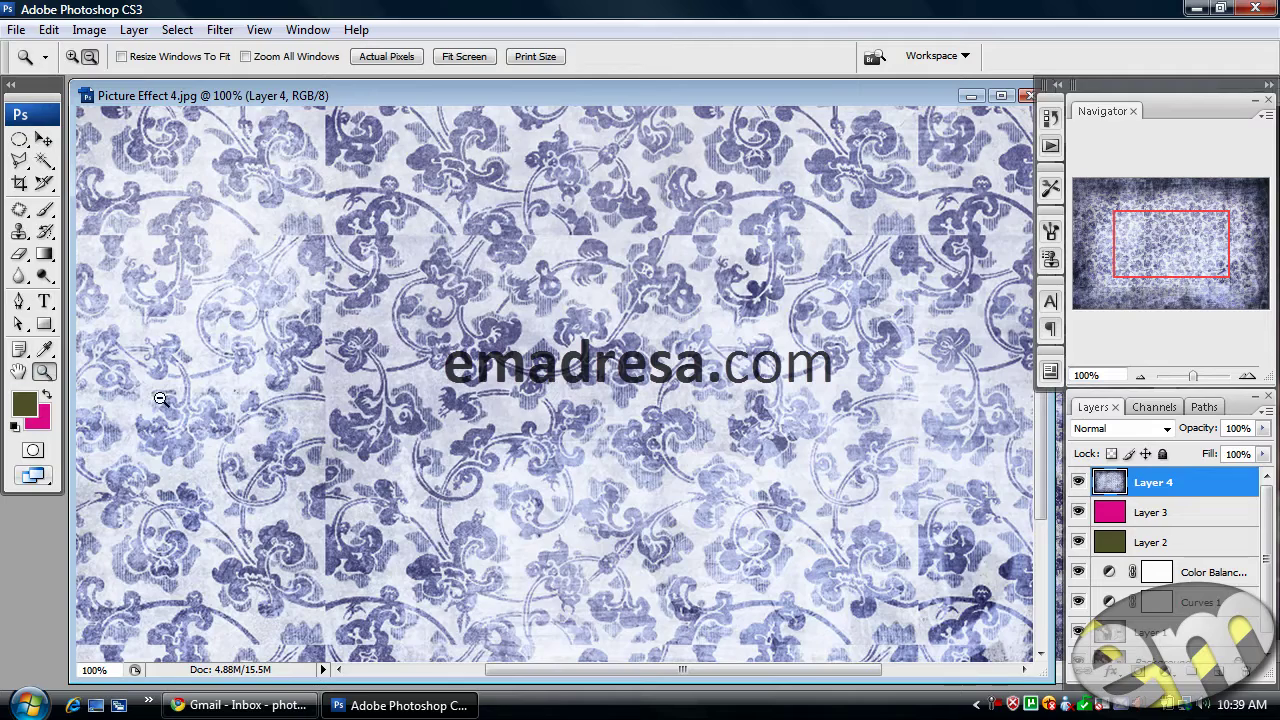
pyautogui.keyDown('alt'); pyautogui.click(597, 388); pyautogui.keyUp('alt')
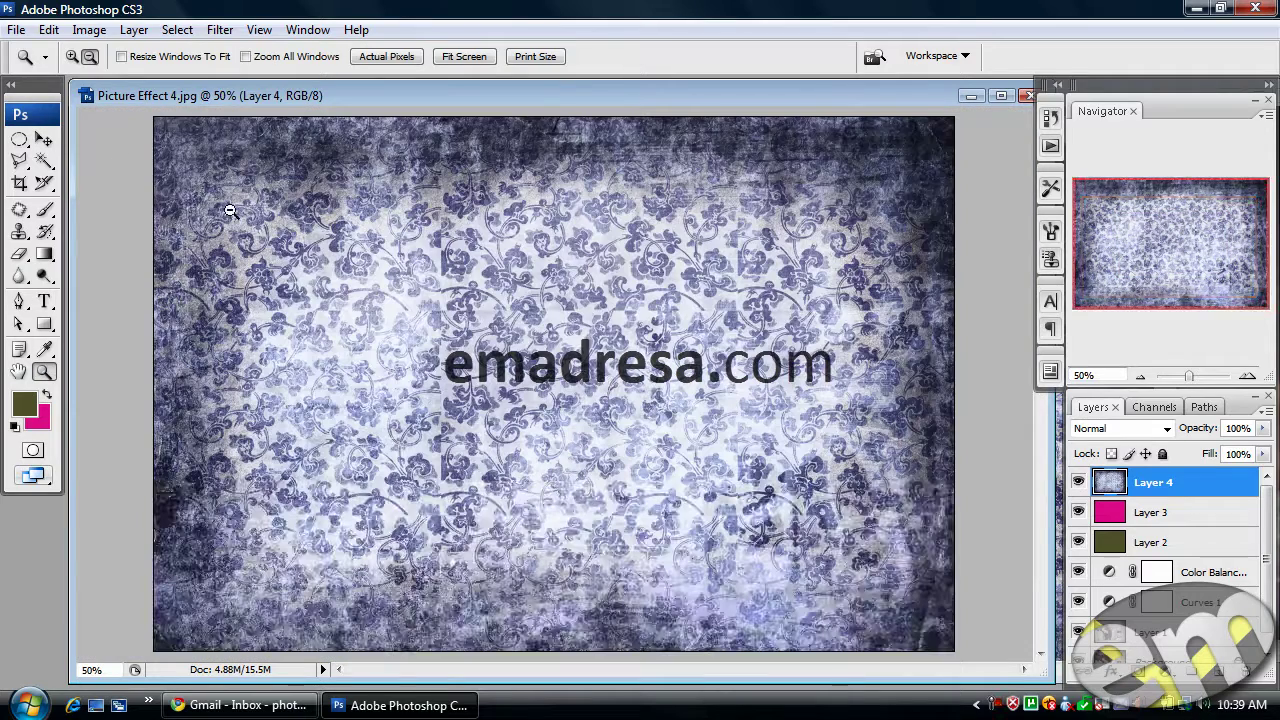
pyautogui.click(44, 141)
pyautogui.click(1266, 102)
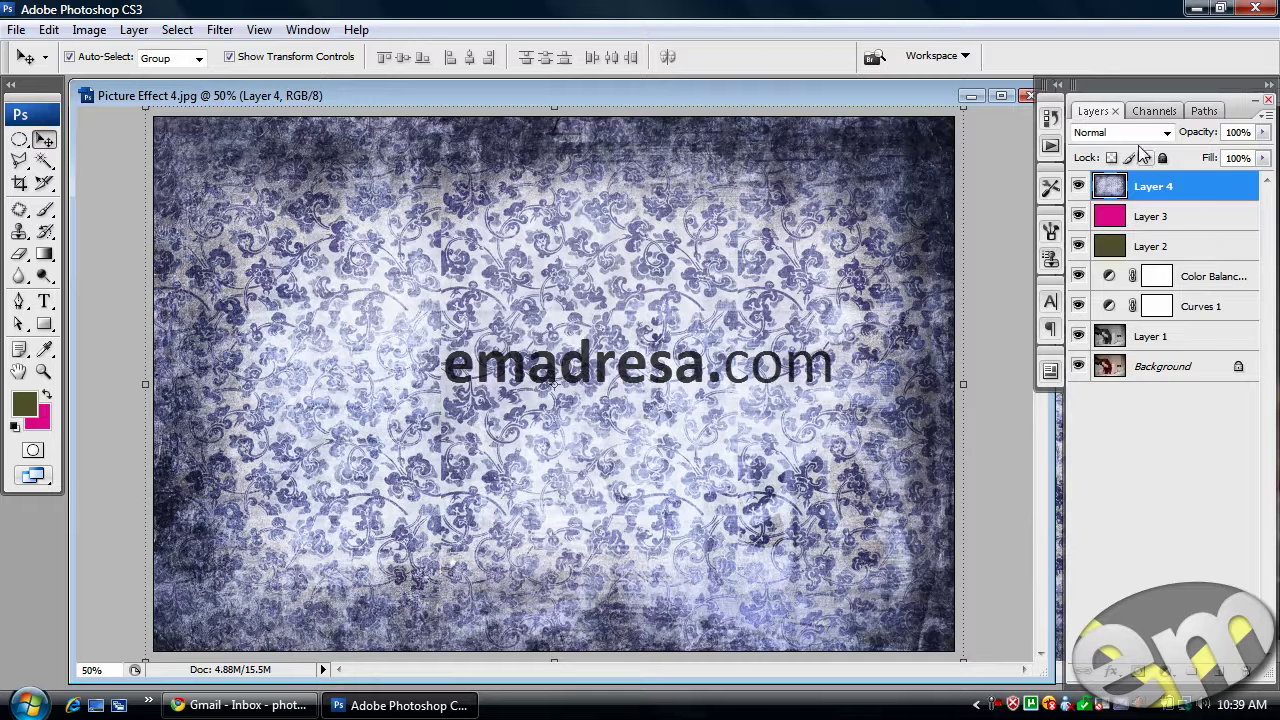
# - Set Layer 4 to Soft Light at about 61% opacity and add a layer mask
pyautogui.click(1166, 132)
pyautogui.click(1129, 408)
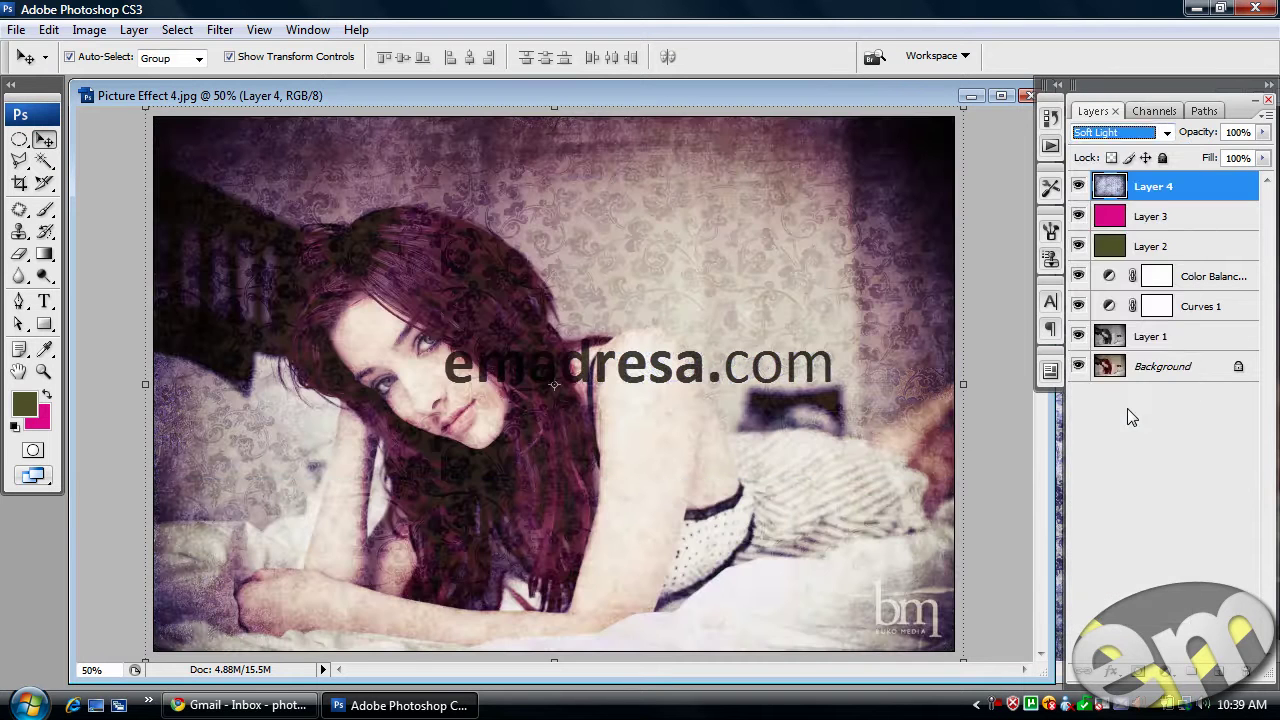
pyautogui.click(1263, 132)
pyautogui.moveTo(1264, 150); pyautogui.dragTo(1221, 161)
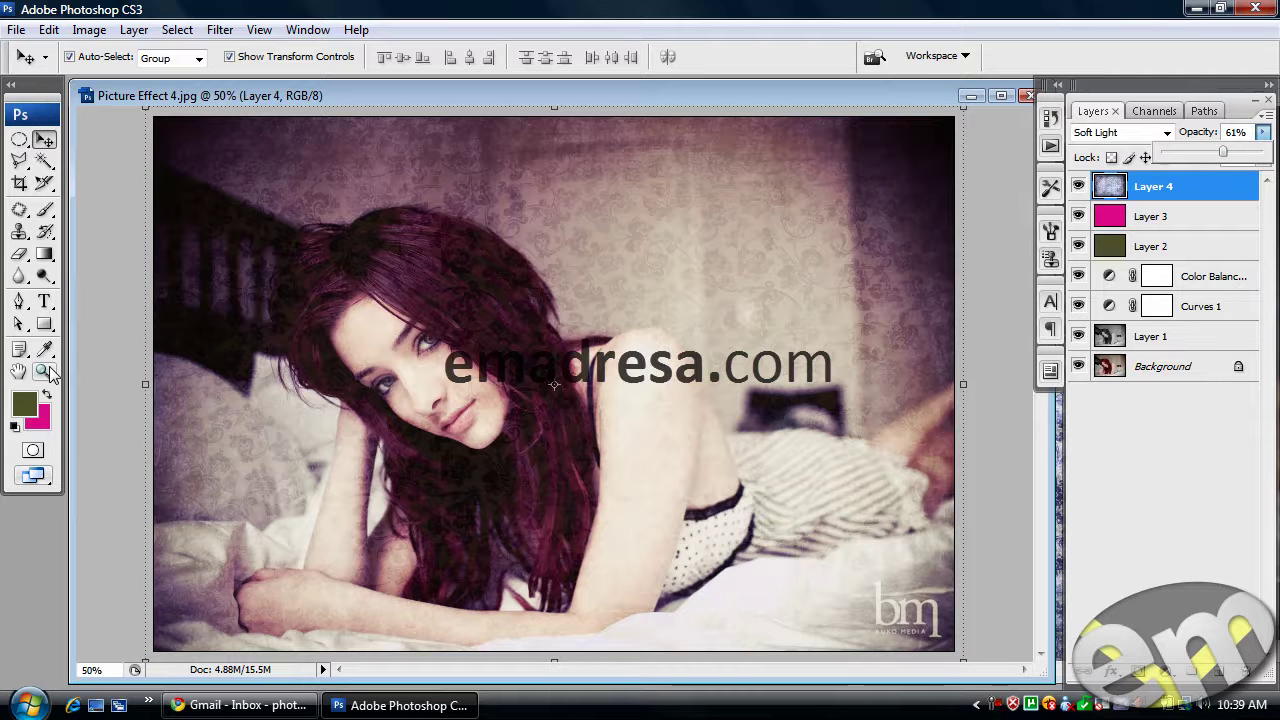
pyautogui.click(1136, 674)
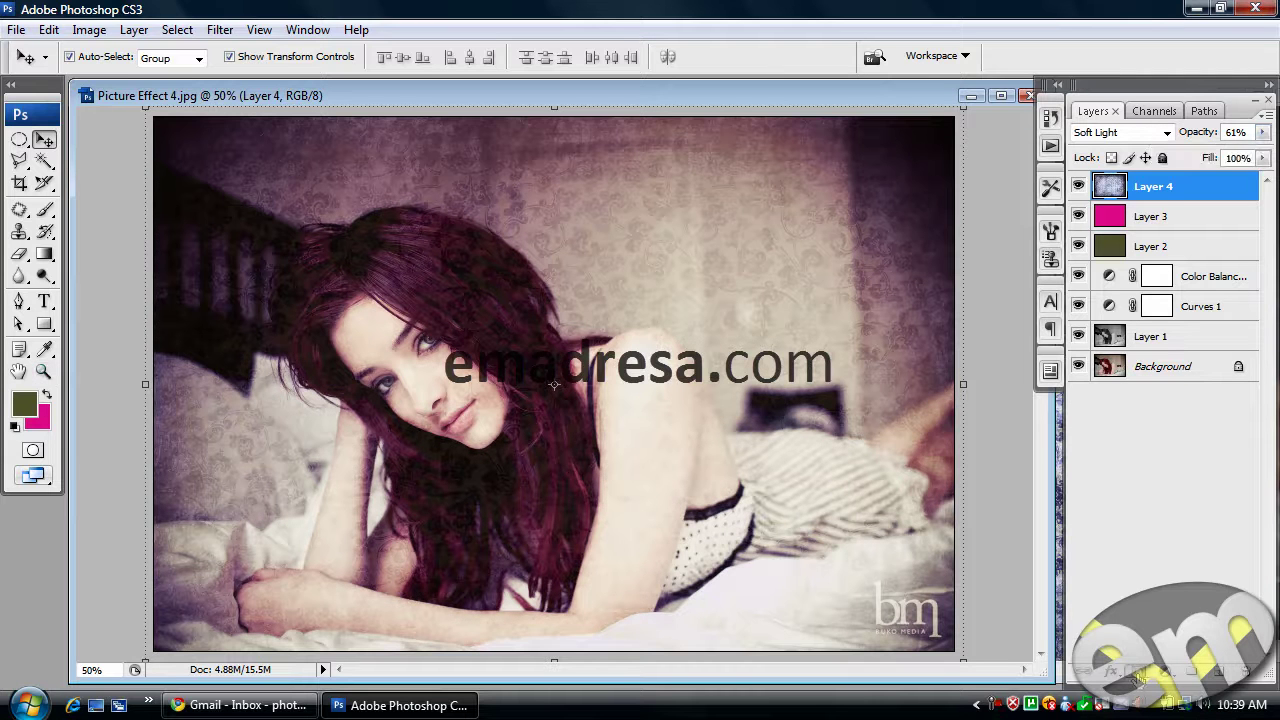
# - Choose a 141 px soft brush and paint the mask black over the top of the hair
pyautogui.click(44, 209)
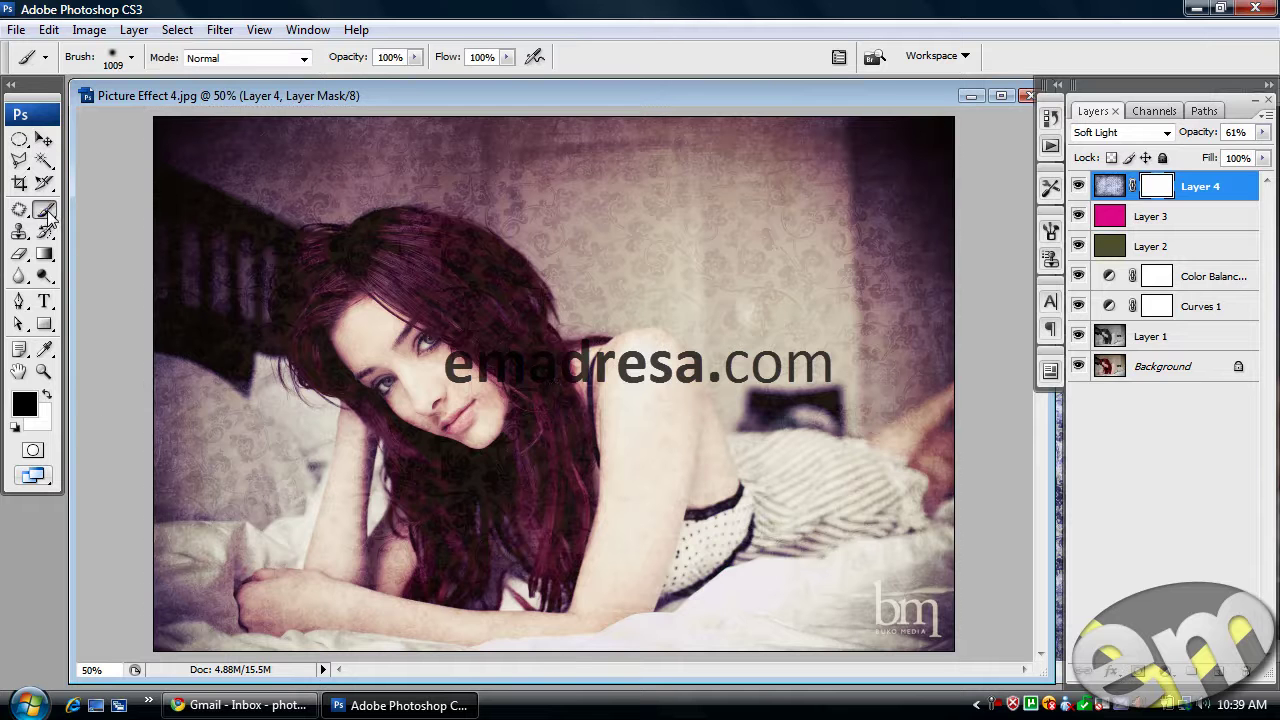
pyautogui.rightClick(437, 383)
pyautogui.click(517, 390)
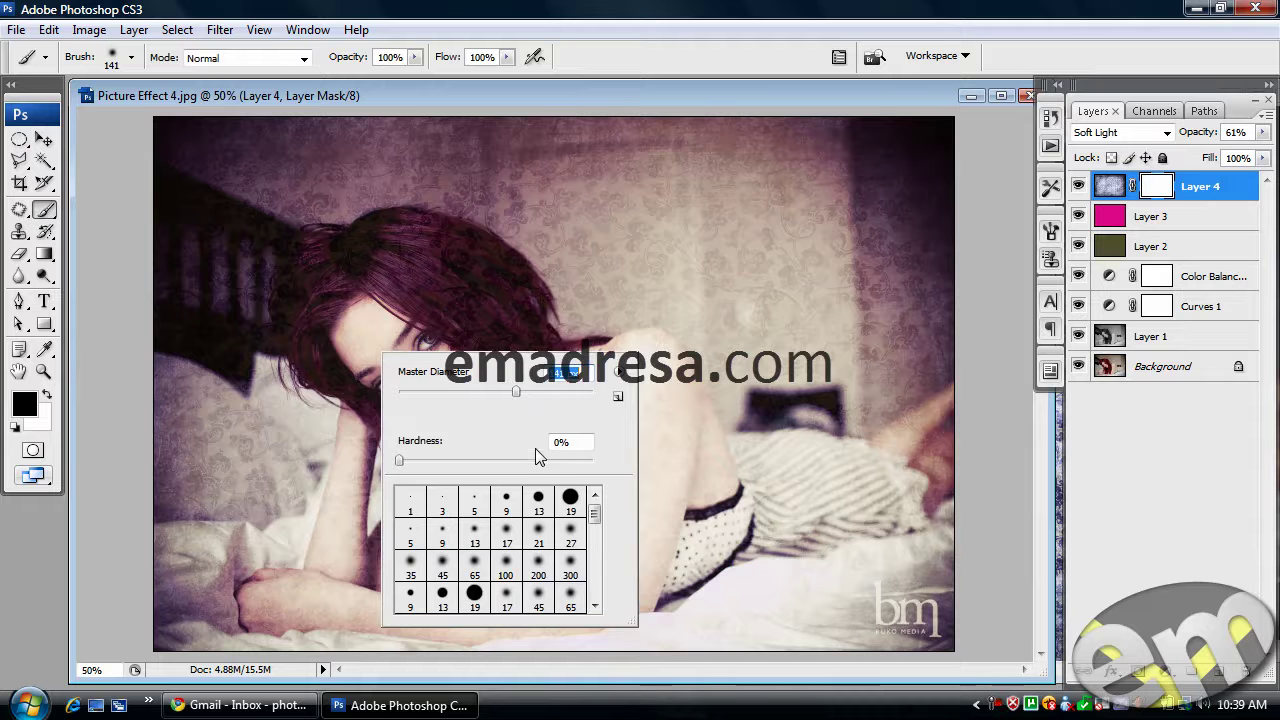
pyautogui.click(410, 97)
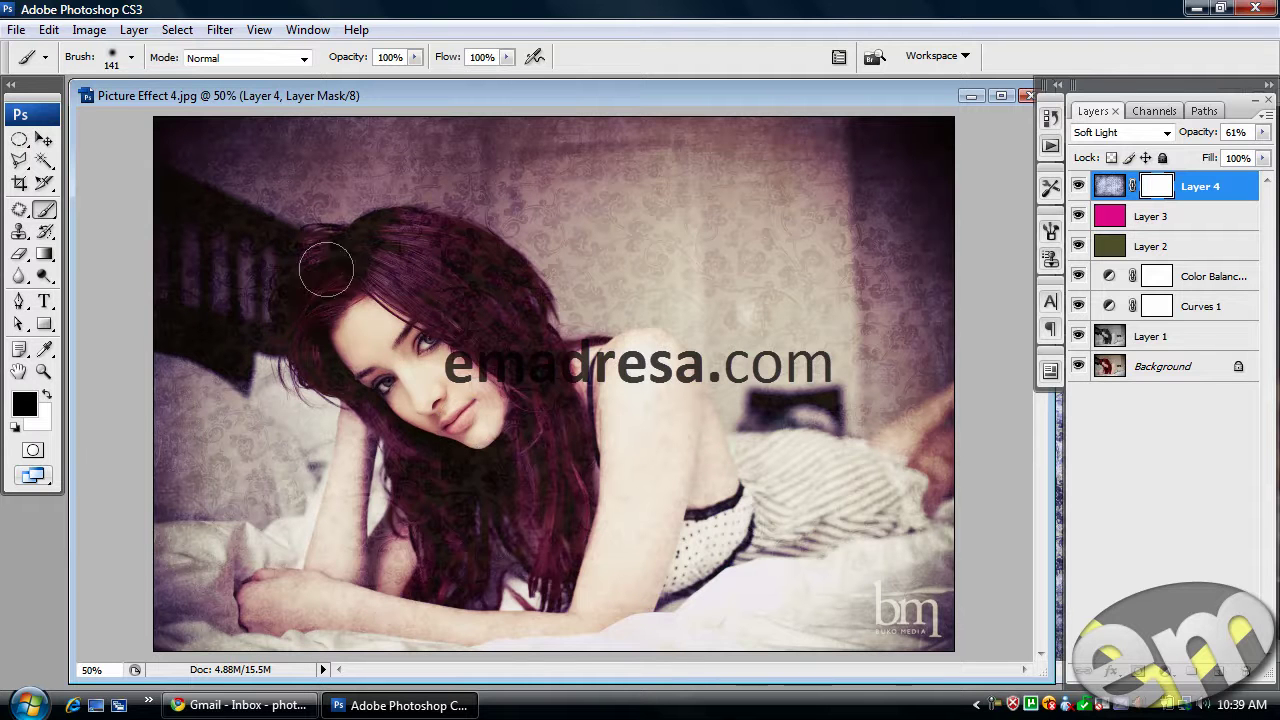
pyautogui.moveTo(332, 277)
pyautogui.mouseDown()
pyautogui.moveTo(410, 276)
pyautogui.moveTo(409, 243)
pyautogui.moveTo(509, 290)
pyautogui.moveTo(519, 305)
pyautogui.moveTo(475, 376)
pyautogui.moveTo(520, 430)
pyautogui.moveTo(544, 372)
pyautogui.moveTo(568, 462)
pyautogui.moveTo(557, 575)
pyautogui.moveTo(536, 580)
pyautogui.moveTo(491, 413)
pyautogui.moveTo(506, 490)
pyautogui.moveTo(465, 511)
pyautogui.moveTo(424, 472)
pyautogui.moveTo(387, 381)
pyautogui.moveTo(350, 345)
pyautogui.moveTo(309, 352)
pyautogui.moveTo(302, 269)
pyautogui.moveTo(315, 264)
pyautogui.moveTo(319, 337)
pyautogui.moveTo(401, 418)
pyautogui.moveTo(431, 537)
pyautogui.moveTo(471, 570)
pyautogui.moveTo(384, 622)
pyautogui.moveTo(274, 597)
pyautogui.moveTo(260, 614)
pyautogui.moveTo(596, 627)
pyautogui.moveTo(639, 585)
pyautogui.moveTo(628, 545)
pyautogui.moveTo(638, 501)
pyautogui.moveTo(674, 501)
pyautogui.moveTo(615, 383)
pyautogui.moveTo(595, 498)
pyautogui.moveTo(573, 504)
pyautogui.moveTo(546, 471)
pyautogui.moveTo(403, 540)
pyautogui.moveTo(406, 576)
pyautogui.moveTo(372, 580)
pyautogui.moveTo(357, 566)
pyautogui.moveTo(344, 523)
pyautogui.moveTo(358, 417)
pyautogui.moveTo(410, 398)
pyautogui.moveTo(375, 300)
pyautogui.moveTo(402, 230)
pyautogui.moveTo(361, 248)
pyautogui.moveTo(486, 309)
pyautogui.moveTo(545, 396)
pyautogui.moveTo(569, 362)
pyautogui.moveTo(590, 368)
pyautogui.moveTo(720, 515)
pyautogui.moveTo(643, 590)
pyautogui.moveTo(598, 578)
pyautogui.moveTo(575, 530)
pyautogui.mouseUp()
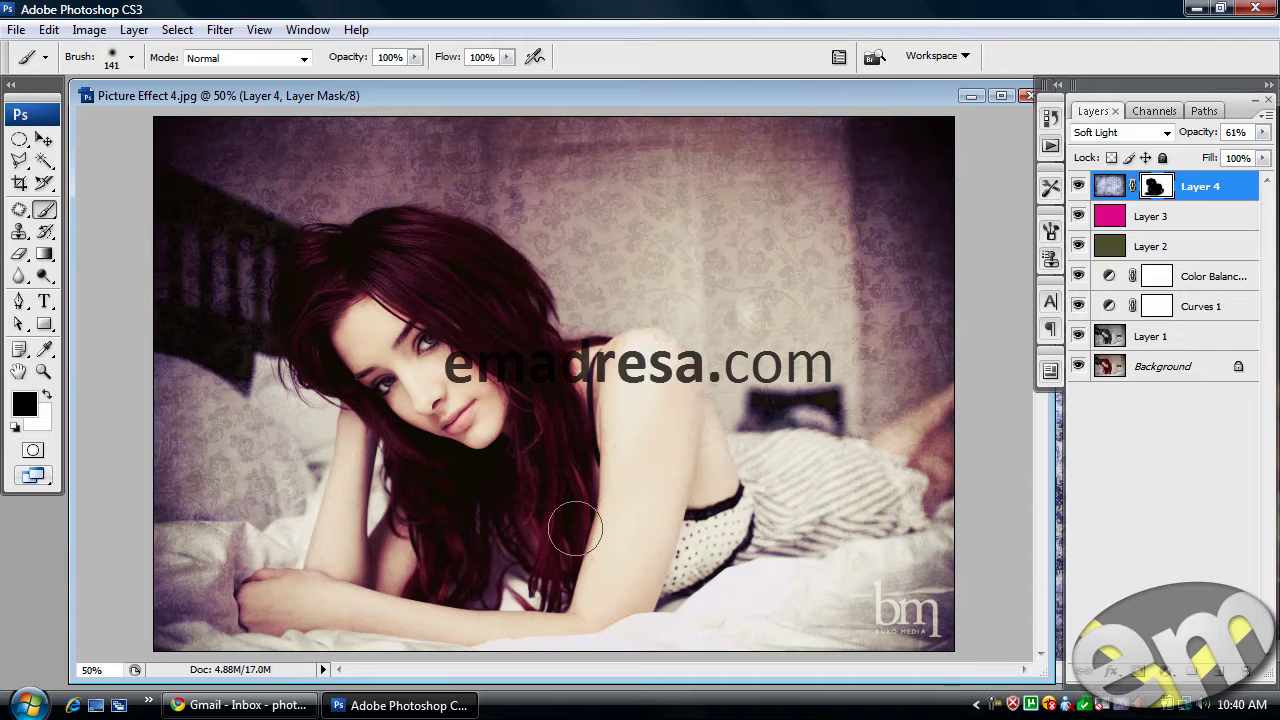